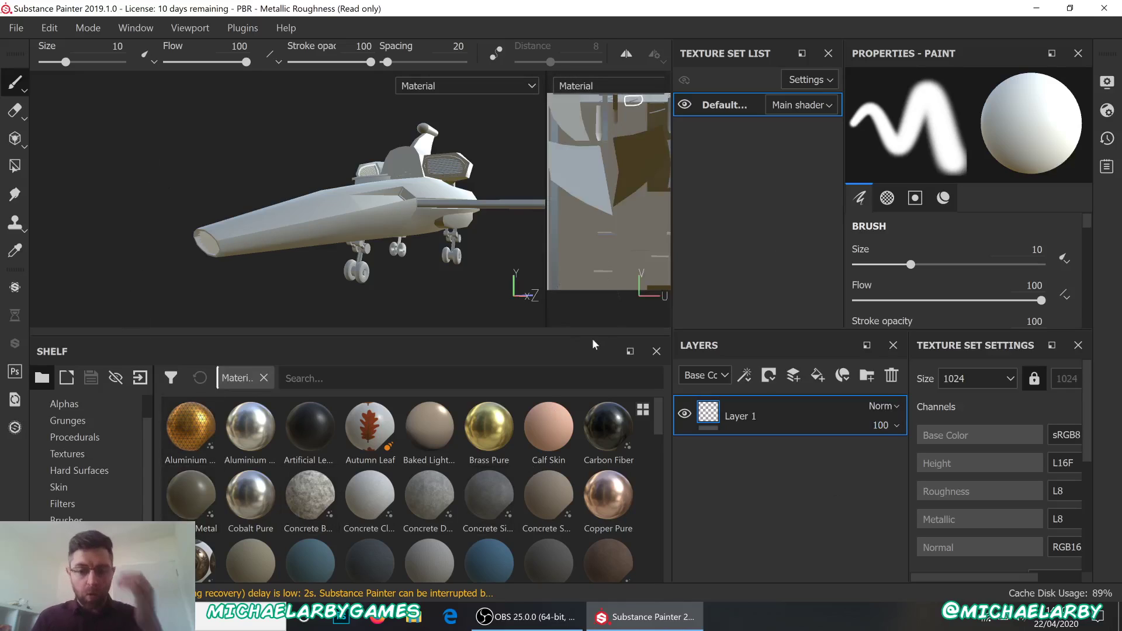
Enlarge the viewports by shrinking the shelf, and examine the spaceship's hull, wings, undercarriage and engines from all around.
{"action": "left_click_drag", "start_coordinate": [602, 336], "coordinate": [601, 392]}
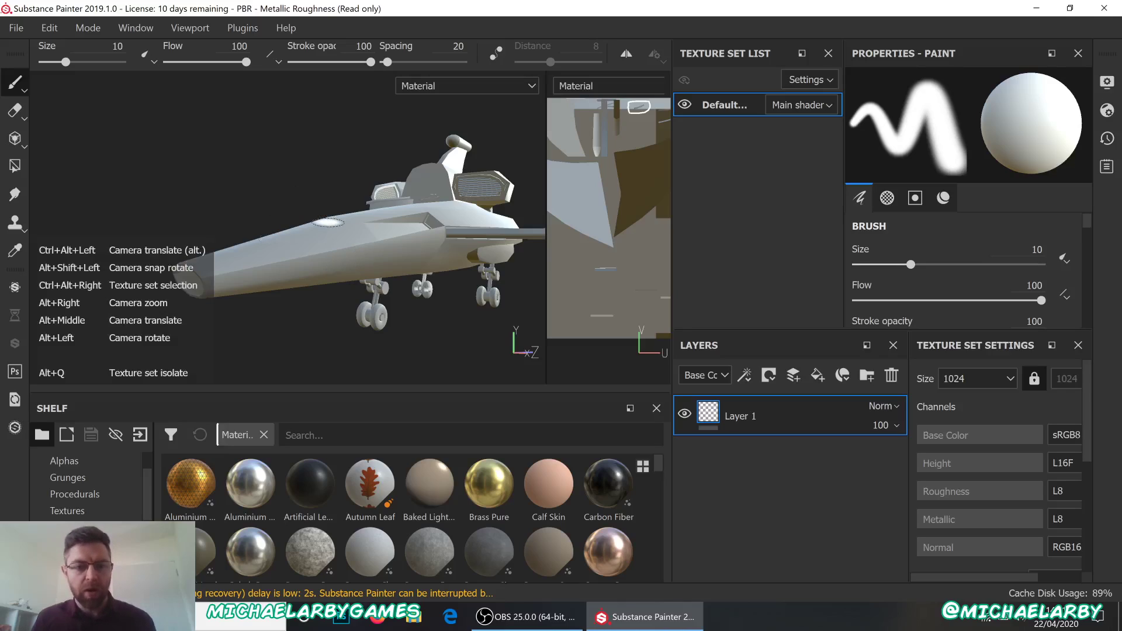
{"action": "left_click_drag", "start_coordinate": [329, 225], "coordinate": [430, 301], "text": "alt"}
{"action": "scroll", "coordinate": [429, 301], "scroll_direction": "up", "scroll_amount": 5}
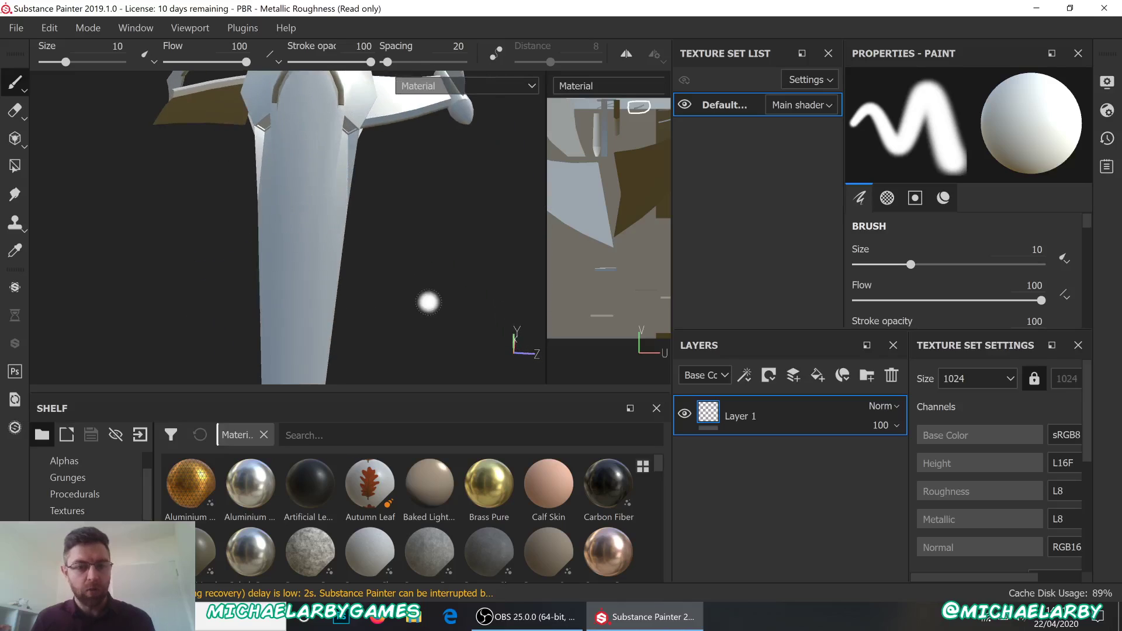
{"action": "scroll", "coordinate": [372, 218], "scroll_direction": "down", "scroll_amount": 5}
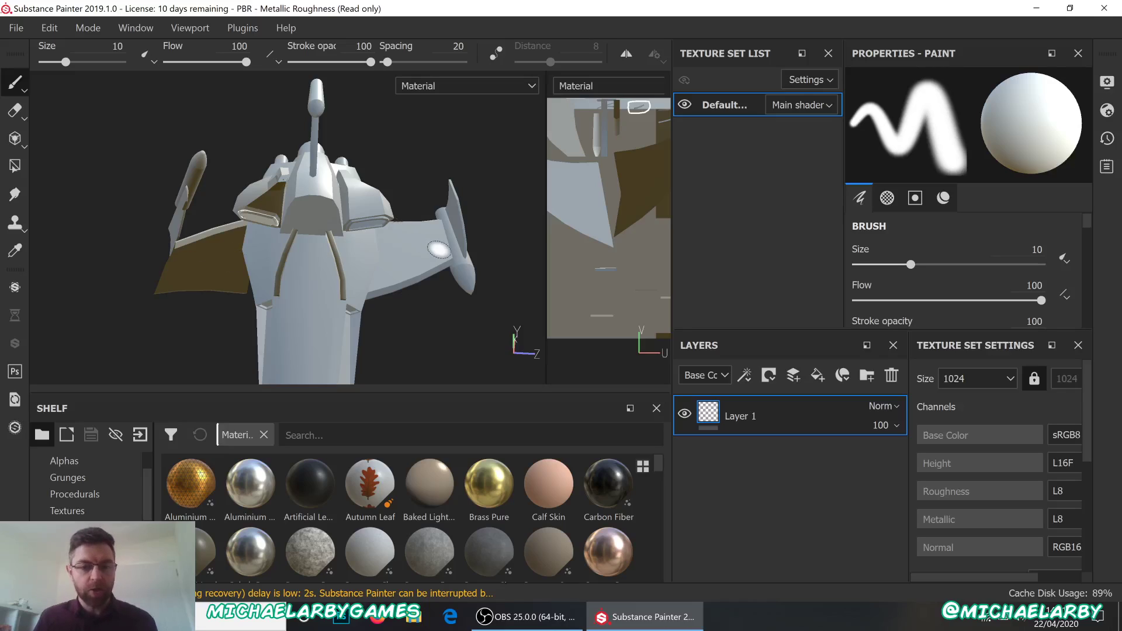
{"action": "mouse_move", "coordinate": [435, 252]}
{"action": "left_mouse_down", "text": "alt"}
{"action": "mouse_move", "coordinate": [395, 230]}
{"action": "mouse_move", "coordinate": [401, 222]}
{"action": "mouse_move", "coordinate": [428, 244]}
{"action": "left_mouse_up", "text": "alt"}
{"action": "scroll", "coordinate": [192, 257], "scroll_direction": "up", "scroll_amount": 5}
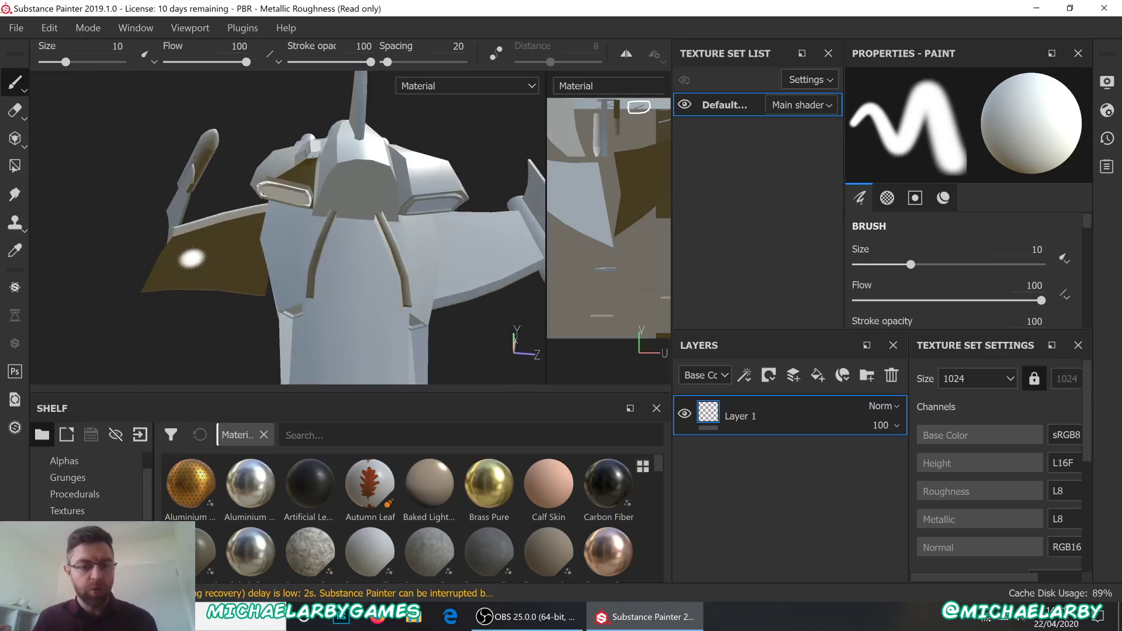
{"action": "scroll", "coordinate": [191, 257], "scroll_direction": "down", "scroll_amount": 2}
{"action": "mouse_move", "coordinate": [187, 257]}
{"action": "left_mouse_down", "text": "alt"}
{"action": "mouse_move", "coordinate": [307, 163]}
{"action": "mouse_move", "coordinate": [233, 187]}
{"action": "mouse_move", "coordinate": [293, 251]}
{"action": "mouse_move", "coordinate": [225, 181]}
{"action": "left_mouse_up", "text": "alt"}
{"action": "scroll", "coordinate": [304, 246], "scroll_direction": "down", "scroll_amount": 2}
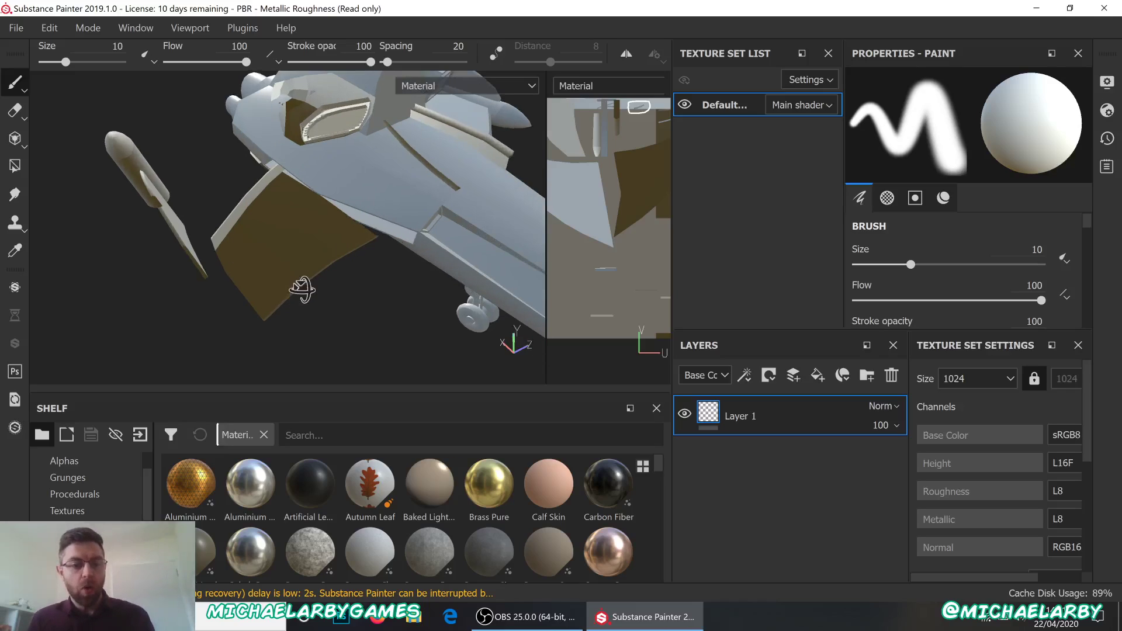
{"action": "mouse_move", "coordinate": [307, 295]}
{"action": "left_mouse_down", "text": "alt"}
{"action": "mouse_move", "coordinate": [261, 173]}
{"action": "mouse_move", "coordinate": [331, 222]}
{"action": "mouse_move", "coordinate": [286, 254]}
{"action": "left_mouse_up", "text": "alt"}
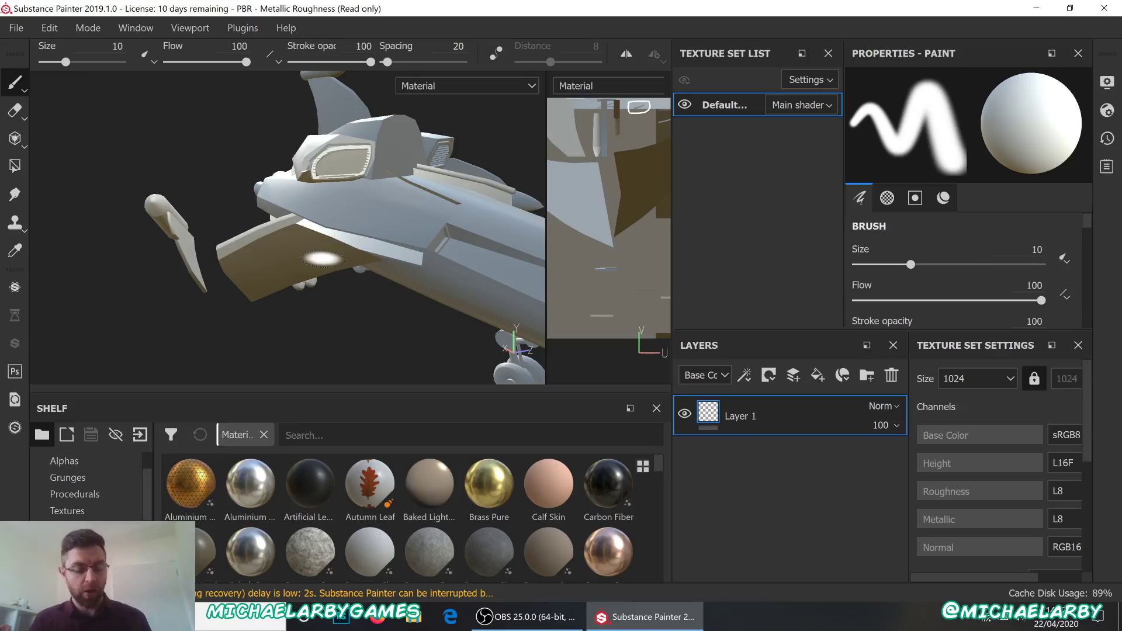
{"action": "mouse_move", "coordinate": [330, 257]}
{"action": "left_mouse_down", "text": "alt"}
{"action": "mouse_move", "coordinate": [278, 273]}
{"action": "mouse_move", "coordinate": [335, 248]}
{"action": "left_mouse_up", "text": "alt"}
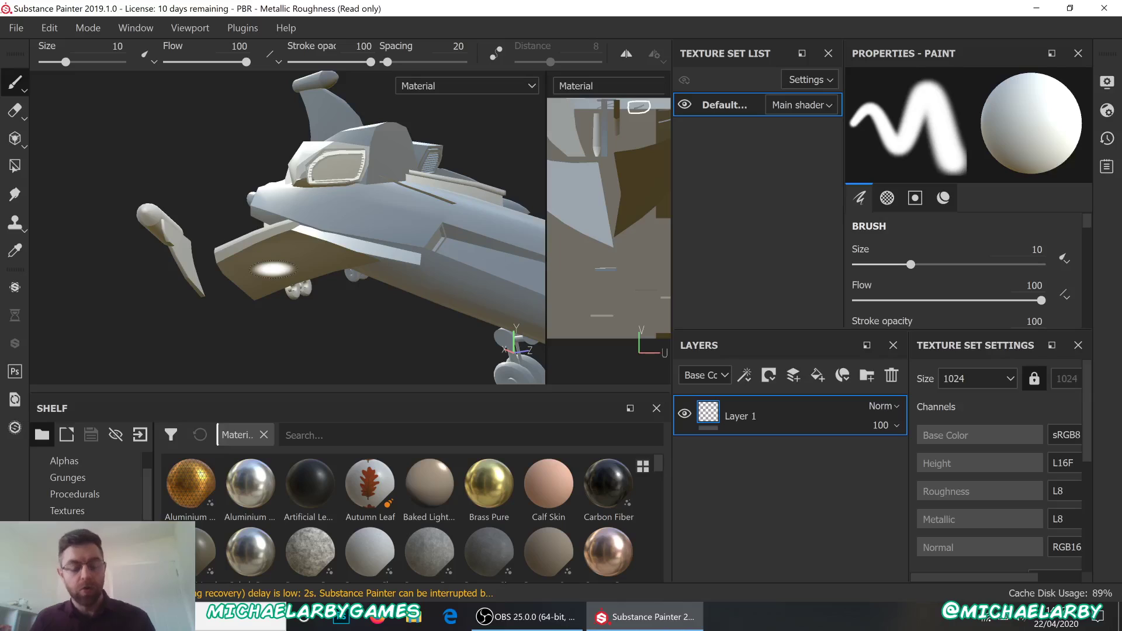
{"action": "mouse_move", "coordinate": [273, 268]}
{"action": "left_mouse_down", "text": "alt"}
{"action": "mouse_move", "coordinate": [368, 233]}
{"action": "mouse_move", "coordinate": [349, 257]}
{"action": "left_mouse_up", "text": "alt"}
{"action": "scroll", "coordinate": [349, 257], "scroll_direction": "up", "scroll_amount": 5}
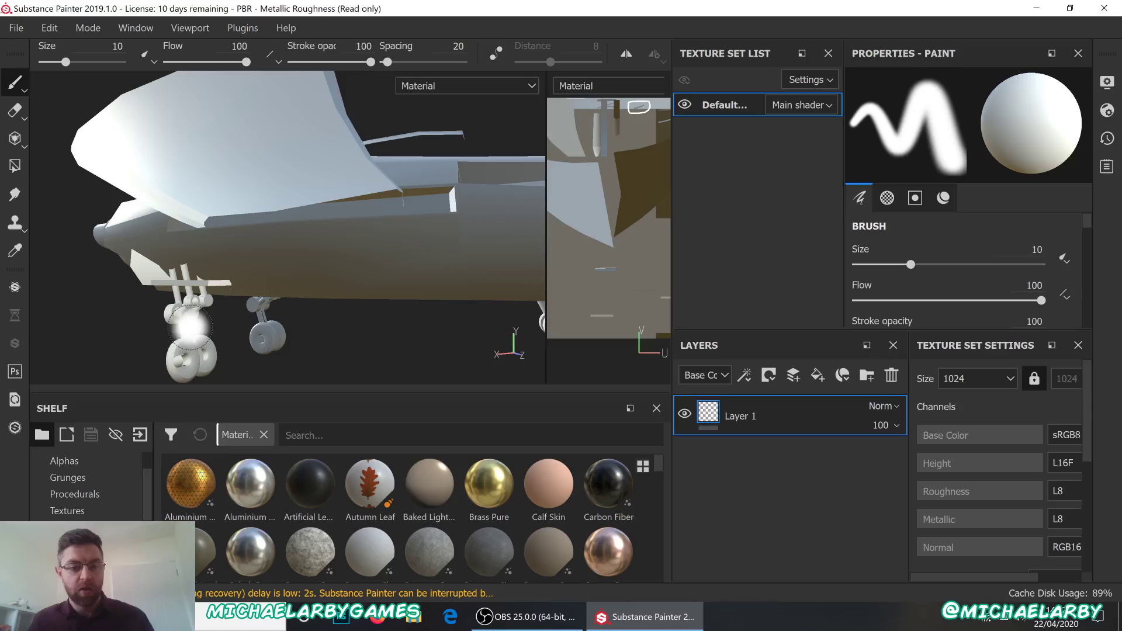
{"action": "scroll", "coordinate": [219, 319], "scroll_direction": "down", "scroll_amount": 5}
{"action": "left_click_drag", "start_coordinate": [245, 327], "coordinate": [420, 341], "text": "alt"}
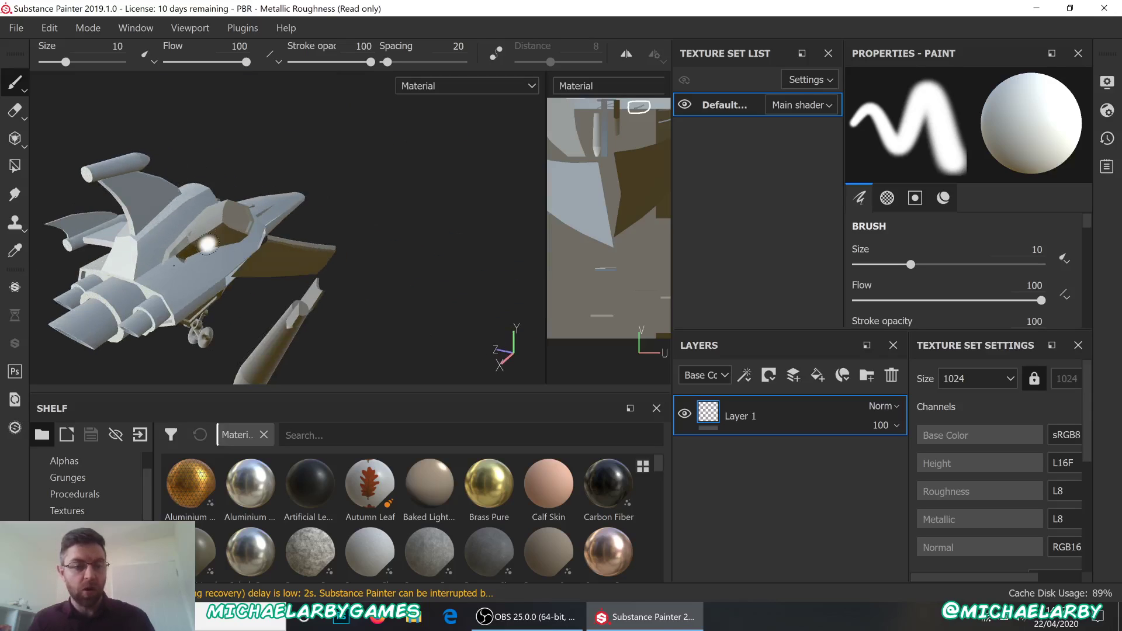
{"action": "mouse_move", "coordinate": [230, 239]}
{"action": "left_mouse_down", "text": "alt"}
{"action": "mouse_move", "coordinate": [257, 257]}
{"action": "mouse_move", "coordinate": [327, 265]}
{"action": "mouse_move", "coordinate": [315, 310]}
{"action": "mouse_move", "coordinate": [299, 264]}
{"action": "mouse_move", "coordinate": [274, 268]}
{"action": "left_mouse_up", "text": "alt"}
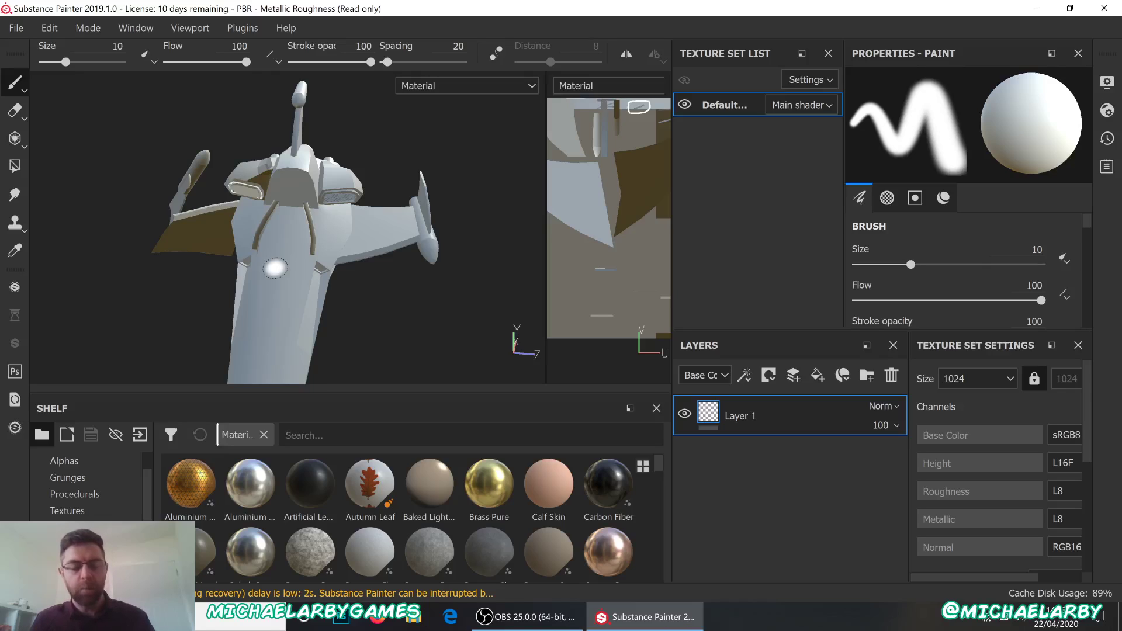
{"action": "scroll", "coordinate": [275, 268], "scroll_direction": "up", "scroll_amount": 4}
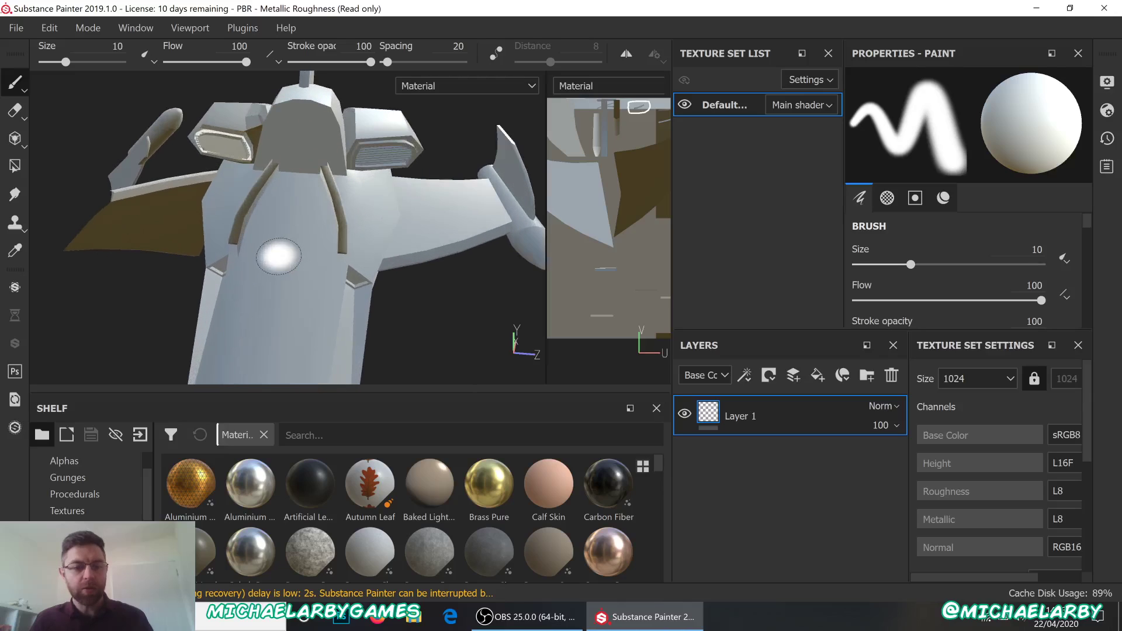
Close the spaceship project and discard its unsaved changes.
{"action": "left_click", "coordinate": [17, 27]}
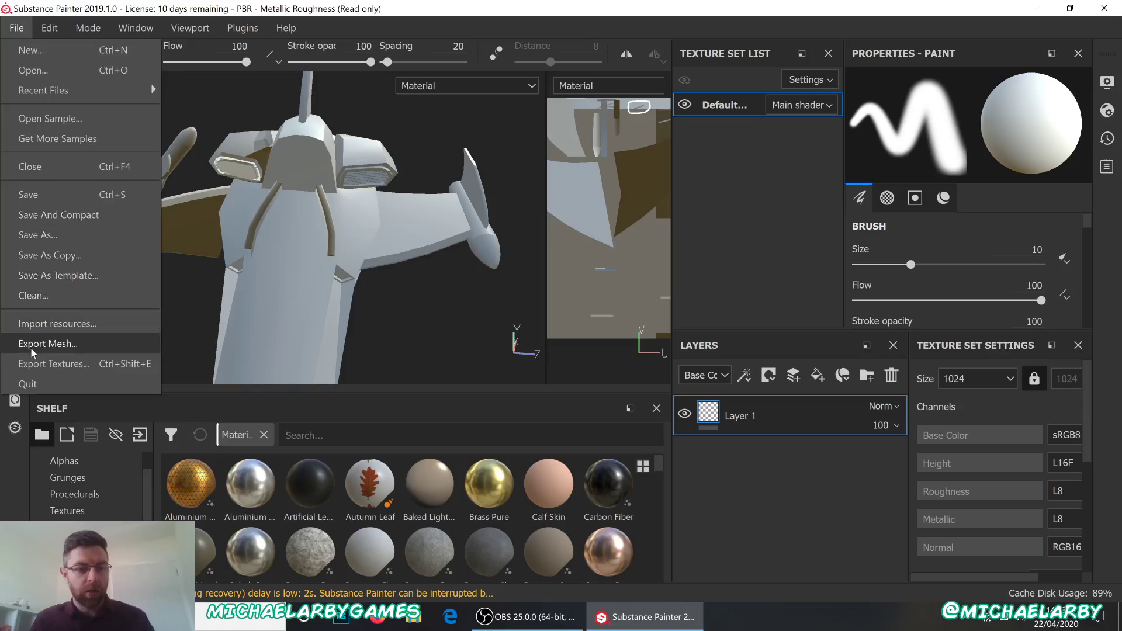
{"action": "left_click", "coordinate": [50, 167]}
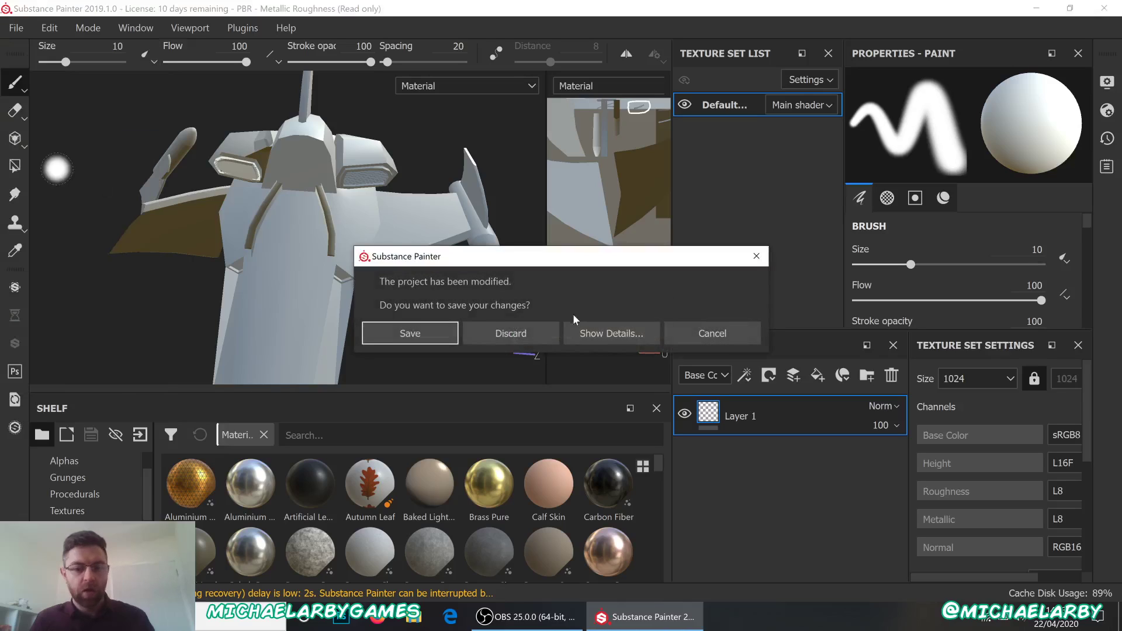
{"action": "left_click", "coordinate": [511, 333]}
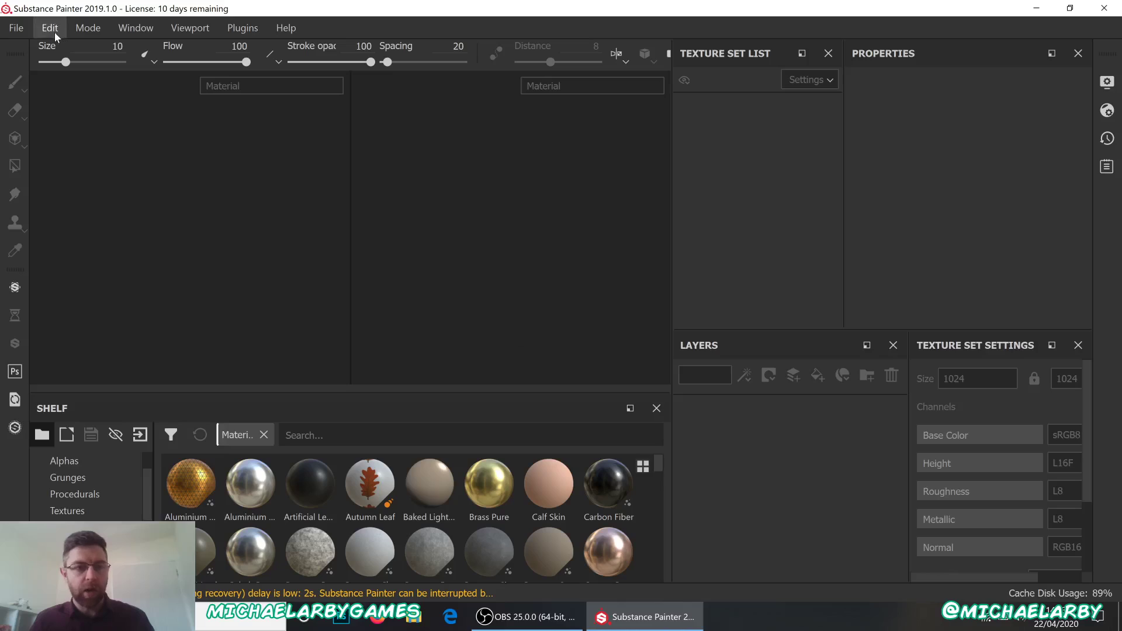
Start a new project based on the PBR - Metallic Roughness (allegorithmic) template.
{"action": "left_click", "coordinate": [21, 33]}
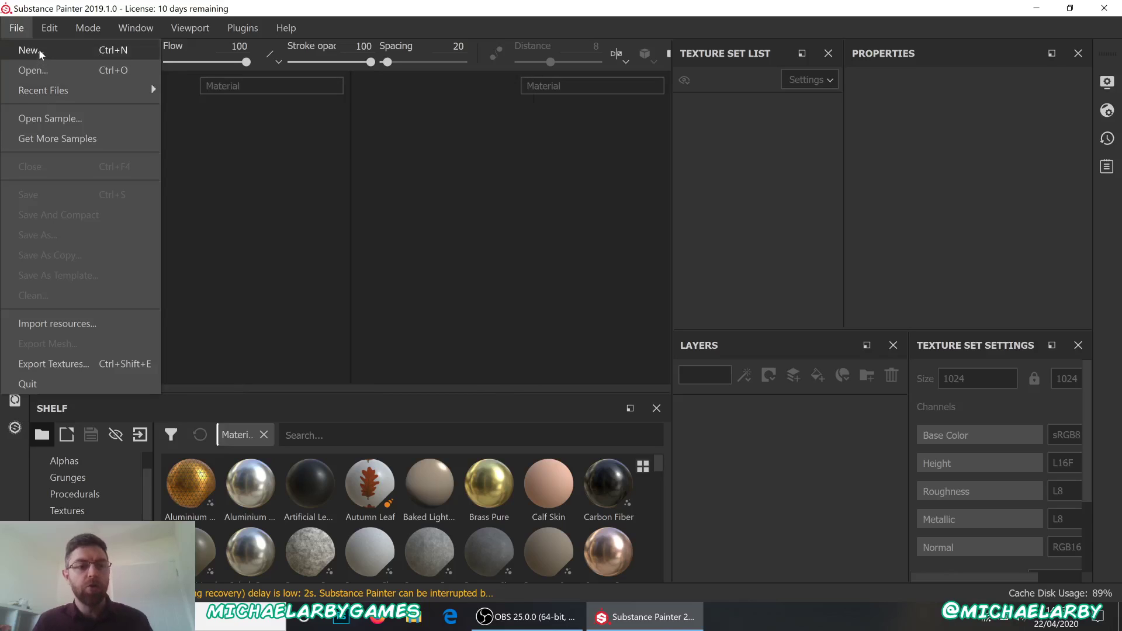
{"action": "left_click", "coordinate": [38, 49]}
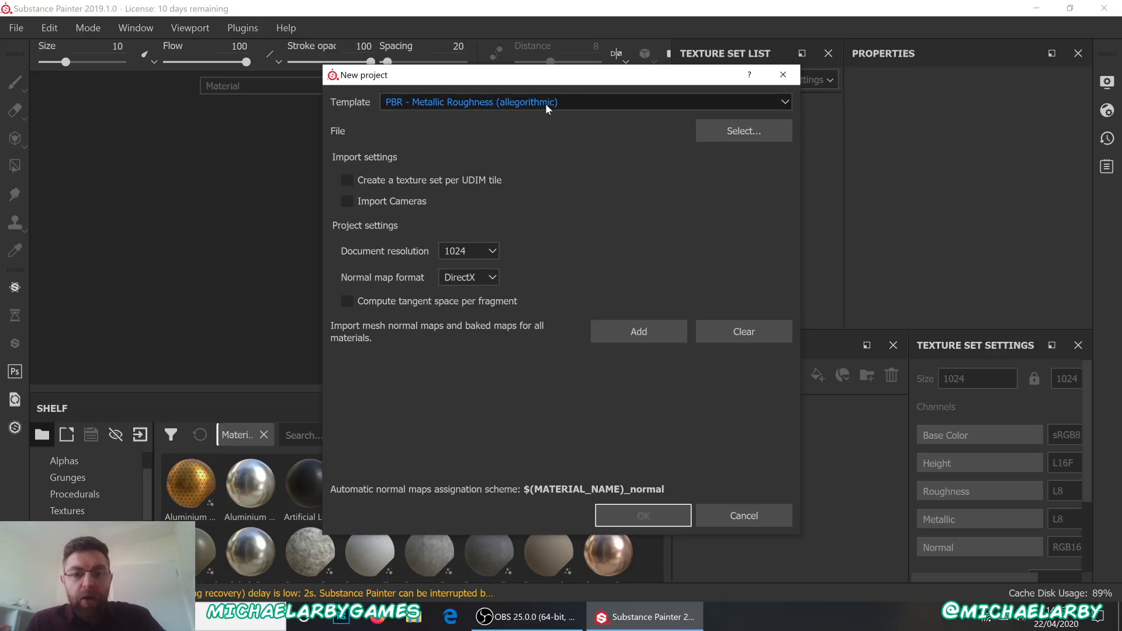
{"action": "left_click", "coordinate": [586, 105]}
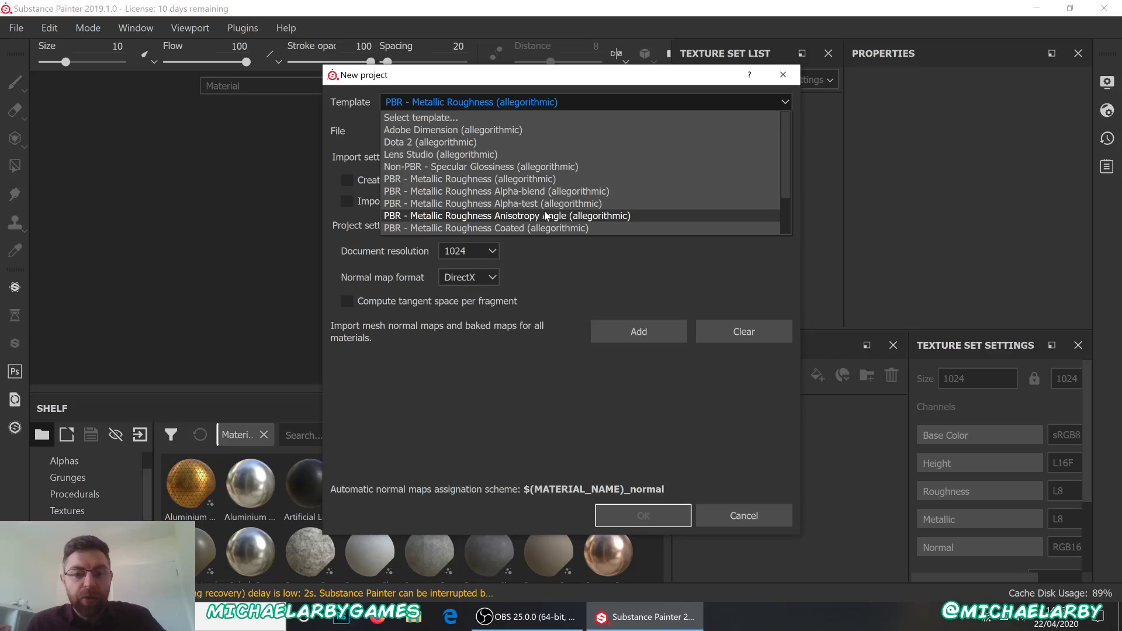
{"action": "left_click", "coordinate": [534, 180]}
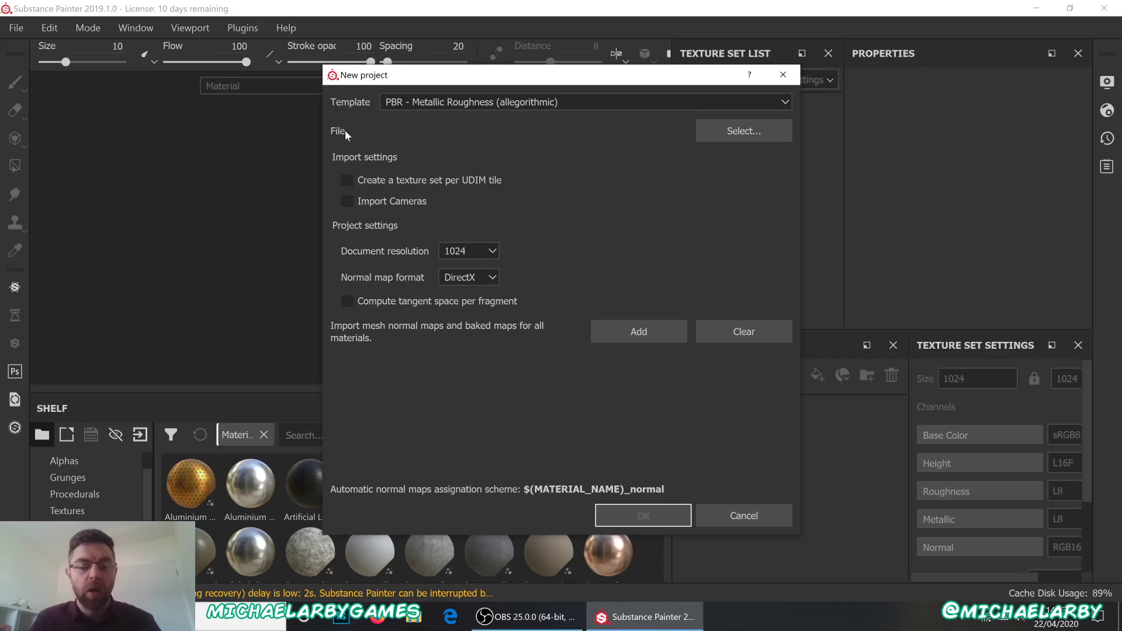
Choose alarm_button.FBX from the "3D - Alarm Button" folder under "random experiments" as the project's mesh.
{"action": "left_click", "coordinate": [729, 135]}
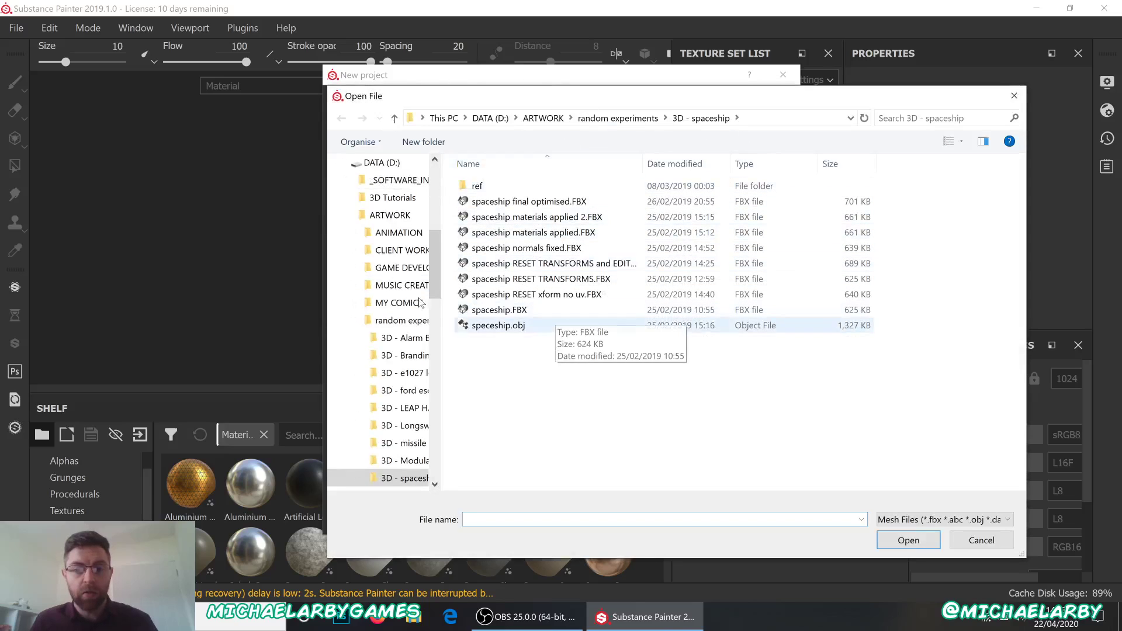
{"action": "left_click", "coordinate": [631, 120]}
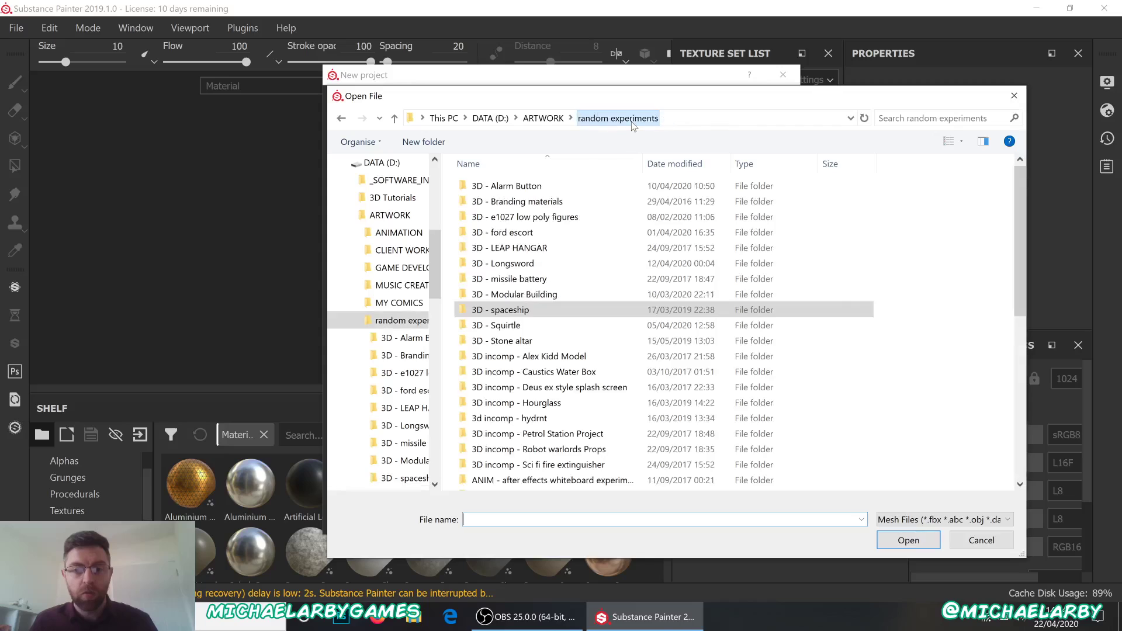
{"action": "double_click", "coordinate": [523, 190]}
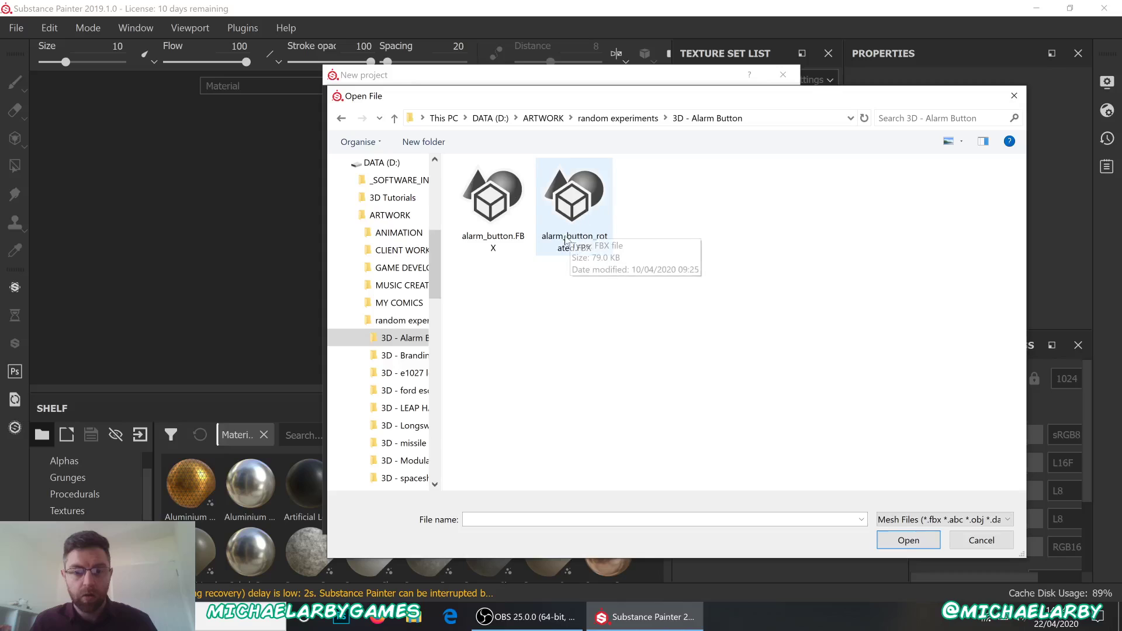
{"action": "double_click", "coordinate": [496, 199]}
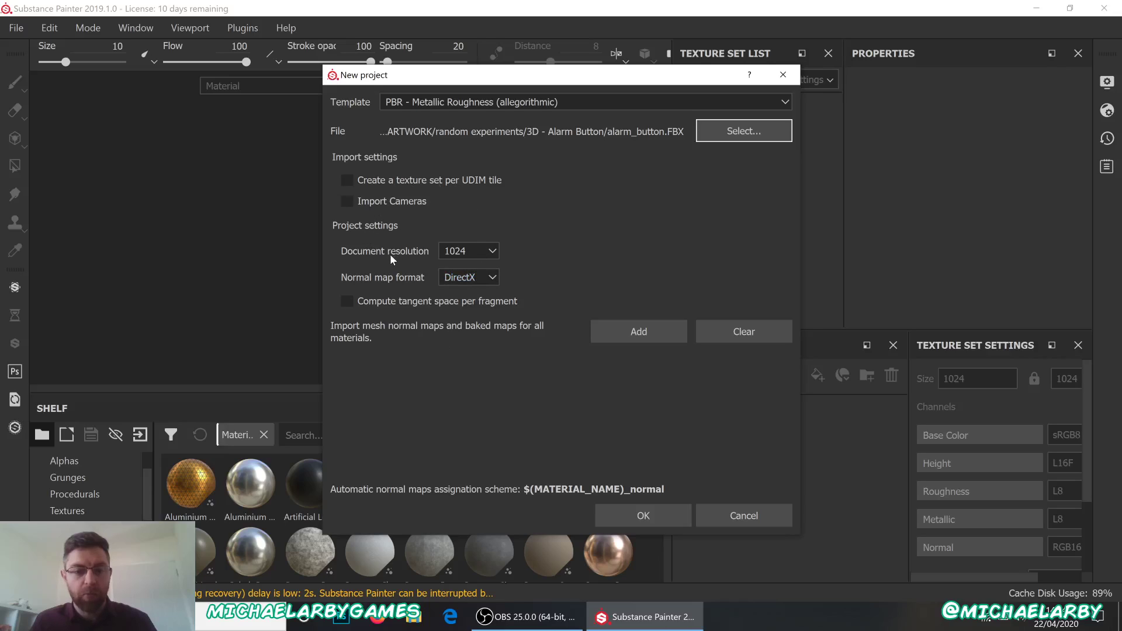
Set the document resolution to 2048 and create the project.
{"action": "left_click", "coordinate": [489, 250]}
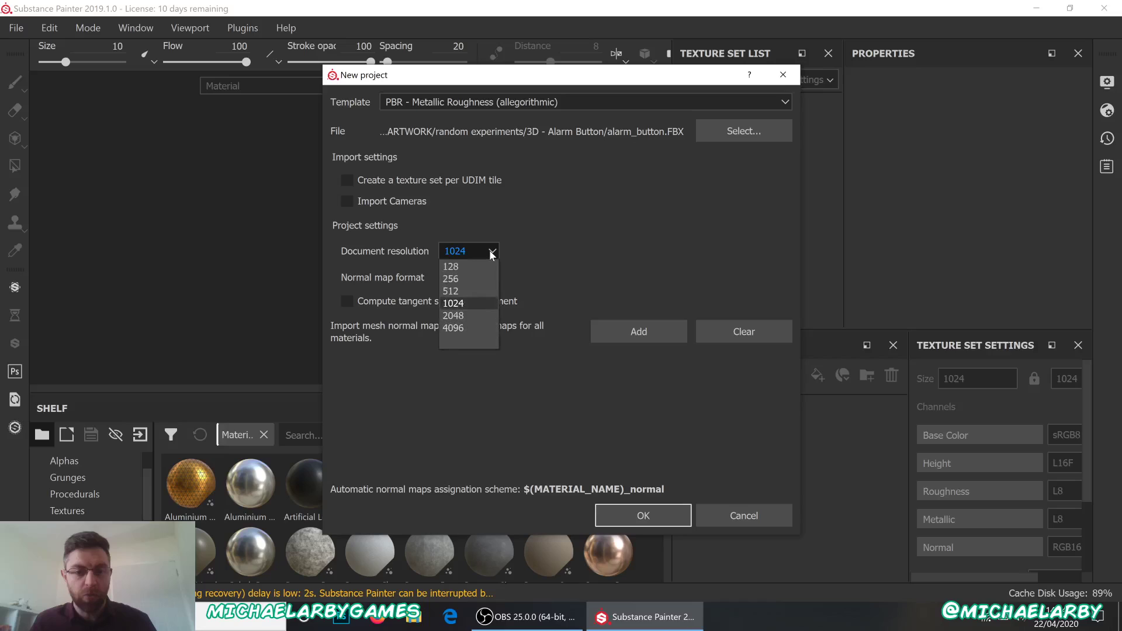
{"action": "left_click", "coordinate": [461, 316]}
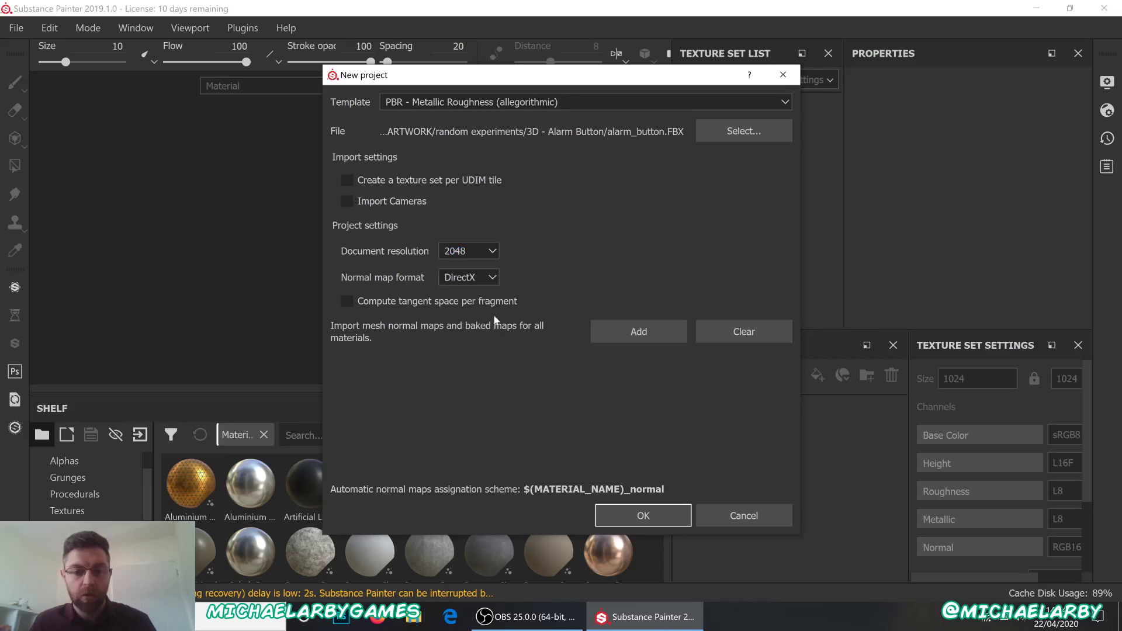
{"action": "left_click", "coordinate": [653, 517]}
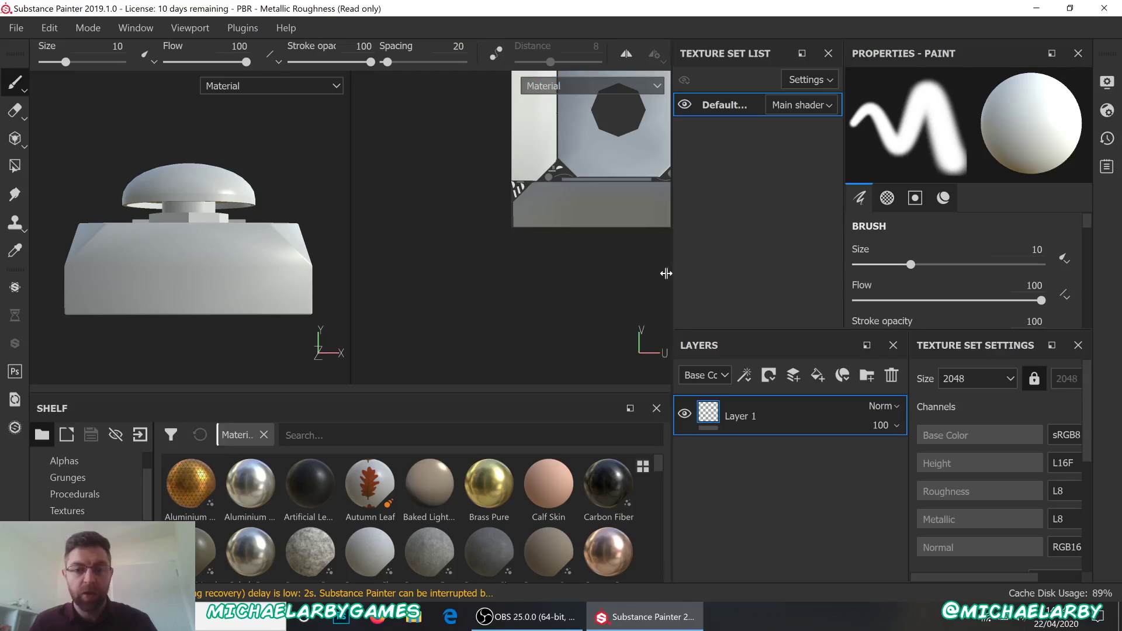
Widen the side panels slightly, and show the alarm button from an angled raised view alongside its complete UV layout.
{"action": "left_click_drag", "start_coordinate": [664, 270], "coordinate": [512, 270]}
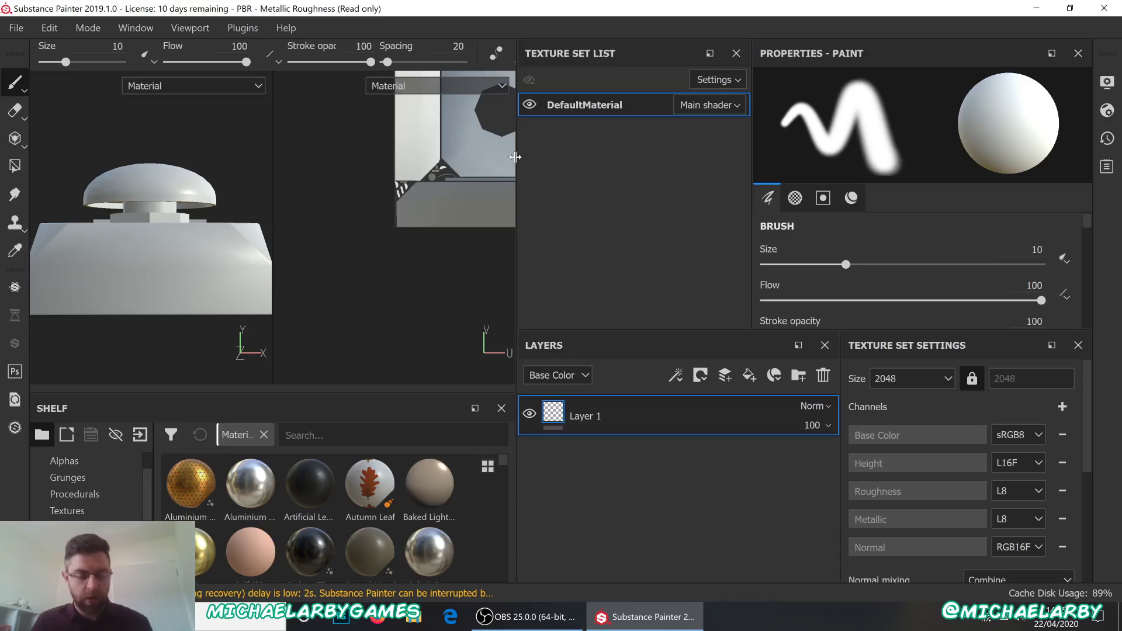
{"action": "left_click_drag", "start_coordinate": [516, 192], "coordinate": [637, 185]}
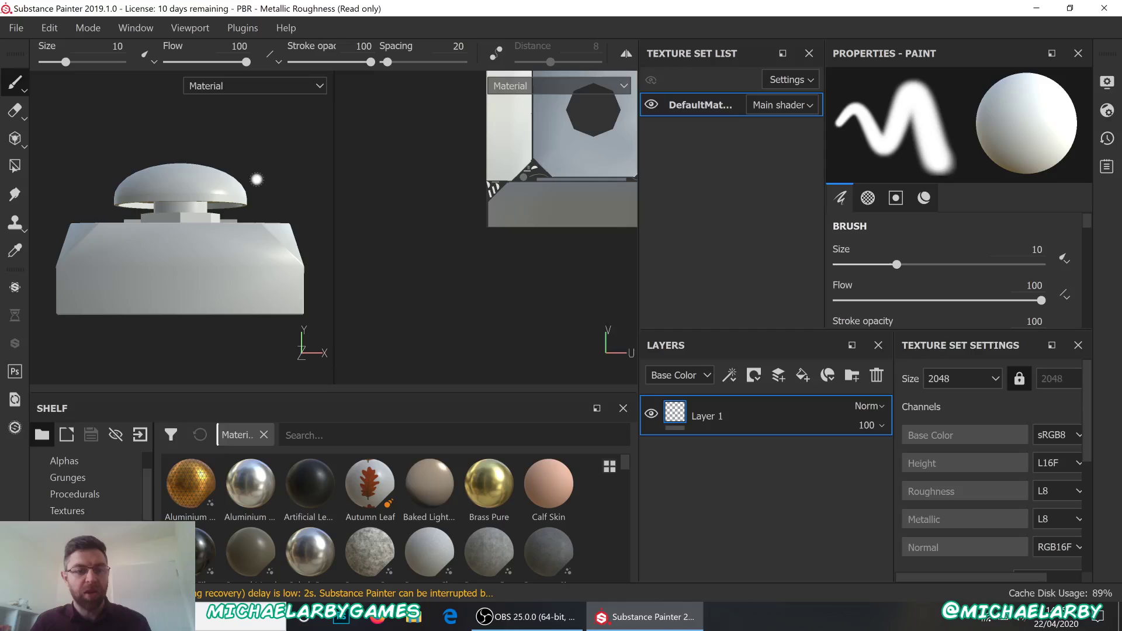
{"action": "key", "text": "alt"}
{"action": "left_click_drag", "start_coordinate": [260, 178], "coordinate": [210, 231], "text": "alt"}
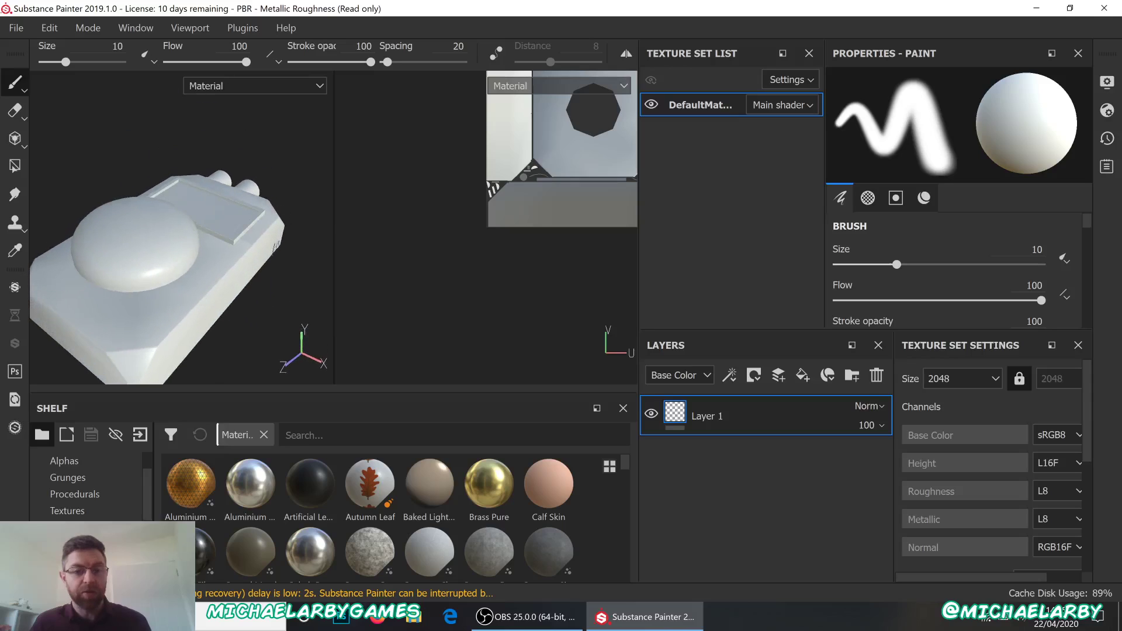
{"action": "scroll", "coordinate": [428, 260], "scroll_direction": "down", "scroll_amount": 3}
{"action": "key", "text": "f"}
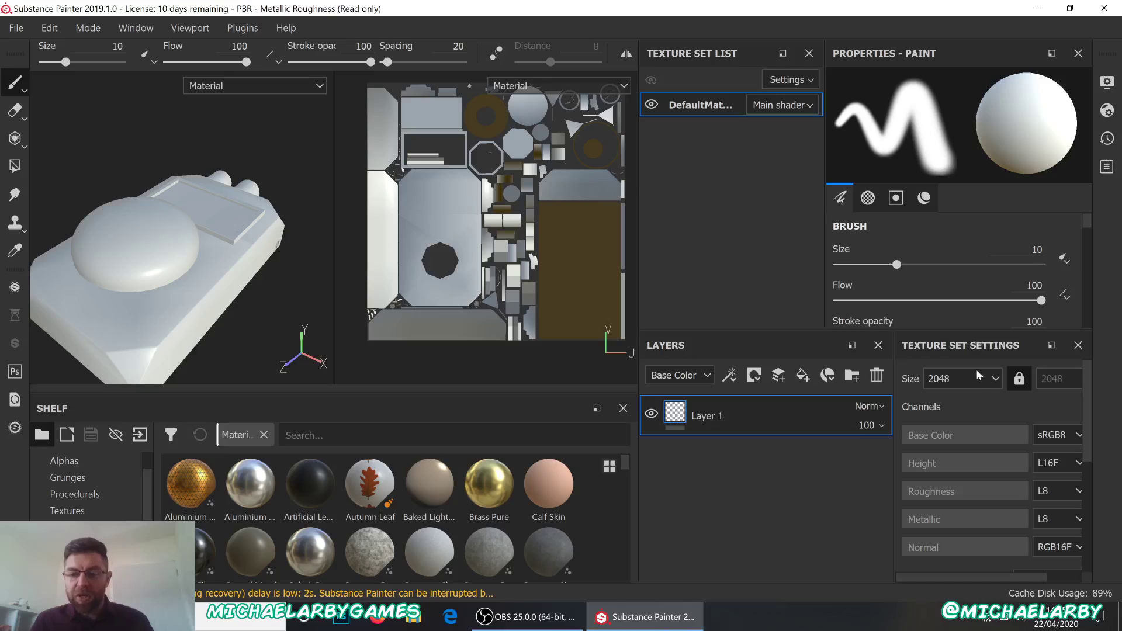
Review the texture set's channels and mesh map slots, and open the mesh map baking settings.
{"action": "scroll", "coordinate": [969, 402], "scroll_direction": "down", "scroll_amount": 3}
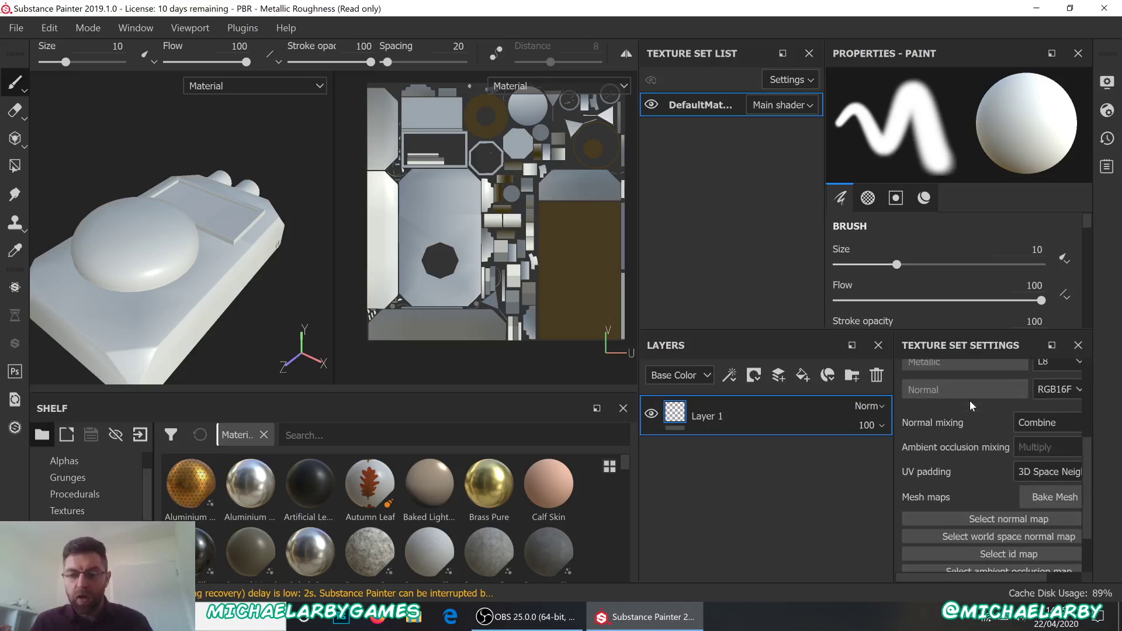
{"action": "scroll", "coordinate": [969, 403], "scroll_direction": "down", "scroll_amount": 3}
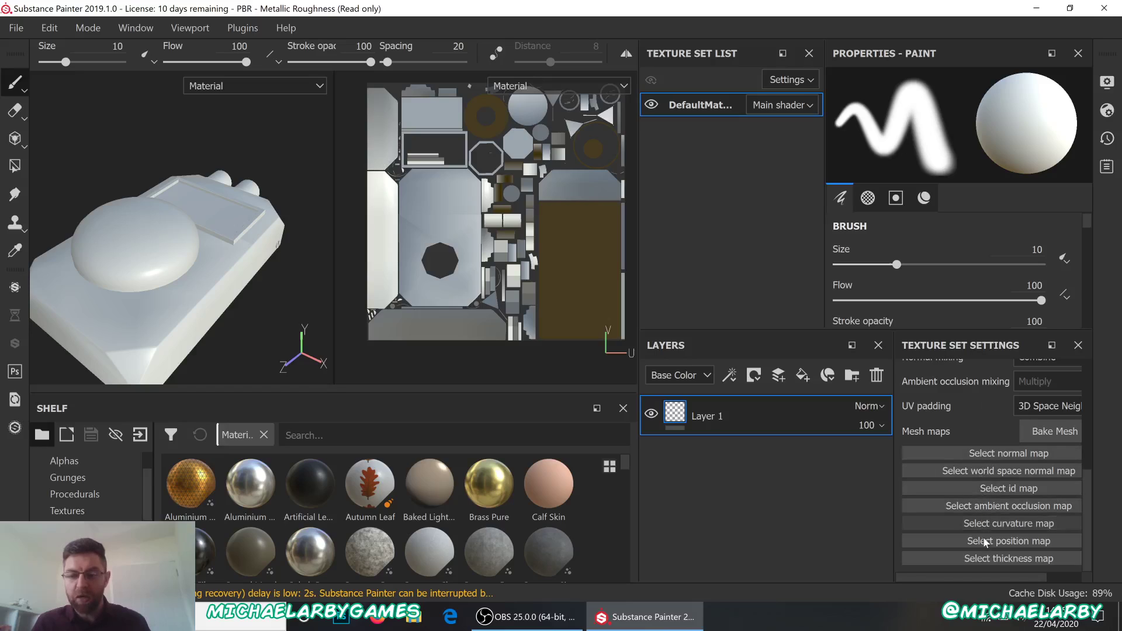
{"action": "scroll", "coordinate": [984, 547], "scroll_direction": "up", "scroll_amount": 5}
{"action": "scroll", "coordinate": [971, 471], "scroll_direction": "down", "scroll_amount": 2}
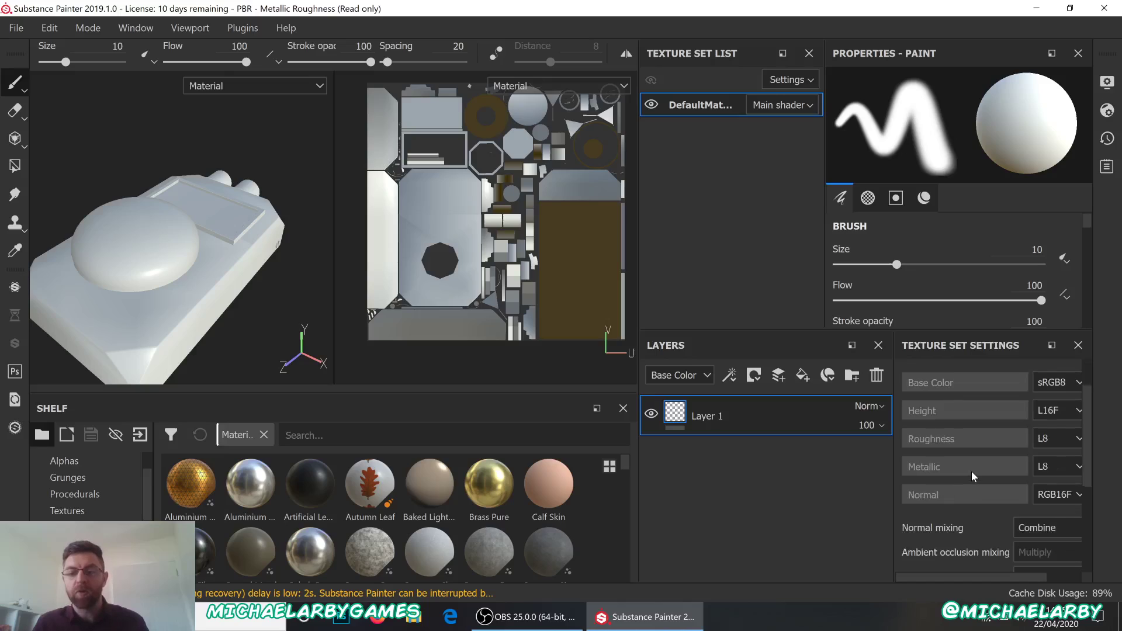
{"action": "scroll", "coordinate": [971, 471], "scroll_direction": "up", "scroll_amount": 3}
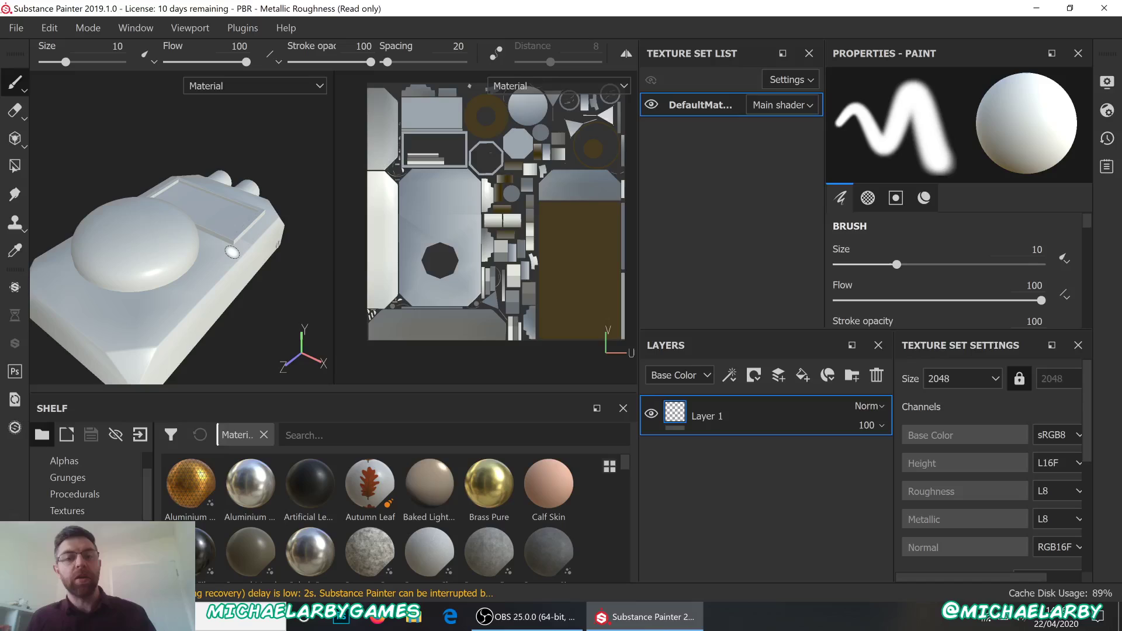
{"action": "scroll", "coordinate": [965, 474], "scroll_direction": "down", "scroll_amount": 5}
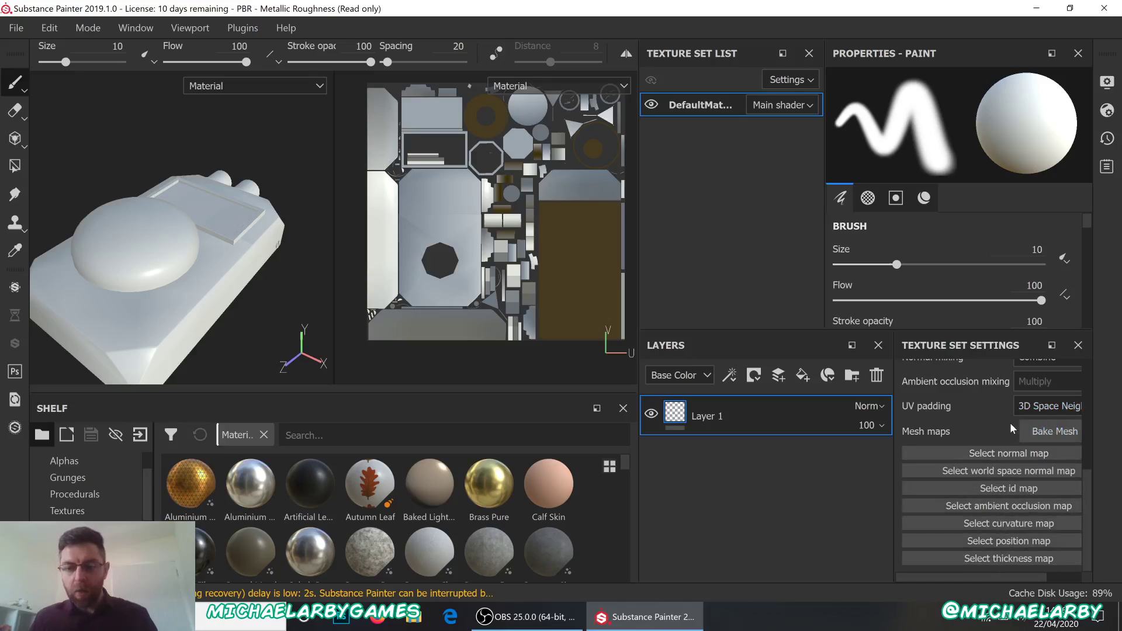
{"action": "left_click", "coordinate": [1047, 430]}
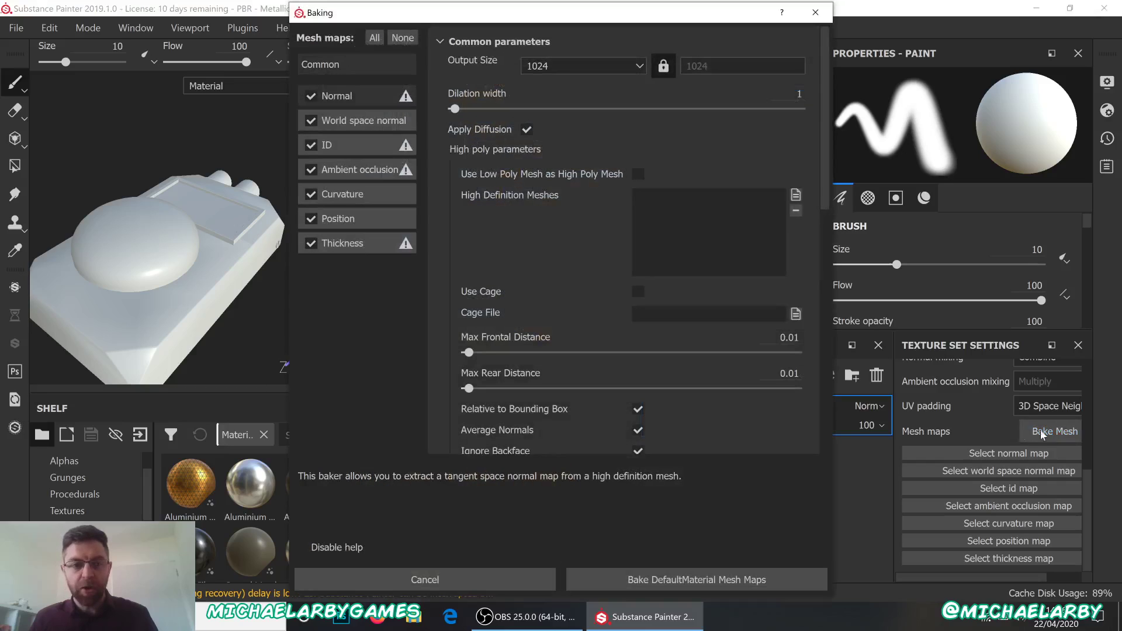
Enable the low poly mesh as the high poly mesh for baking, and bake the DefaultMaterial mesh maps.
{"action": "left_click_drag", "start_coordinate": [528, 18], "coordinate": [540, 22]}
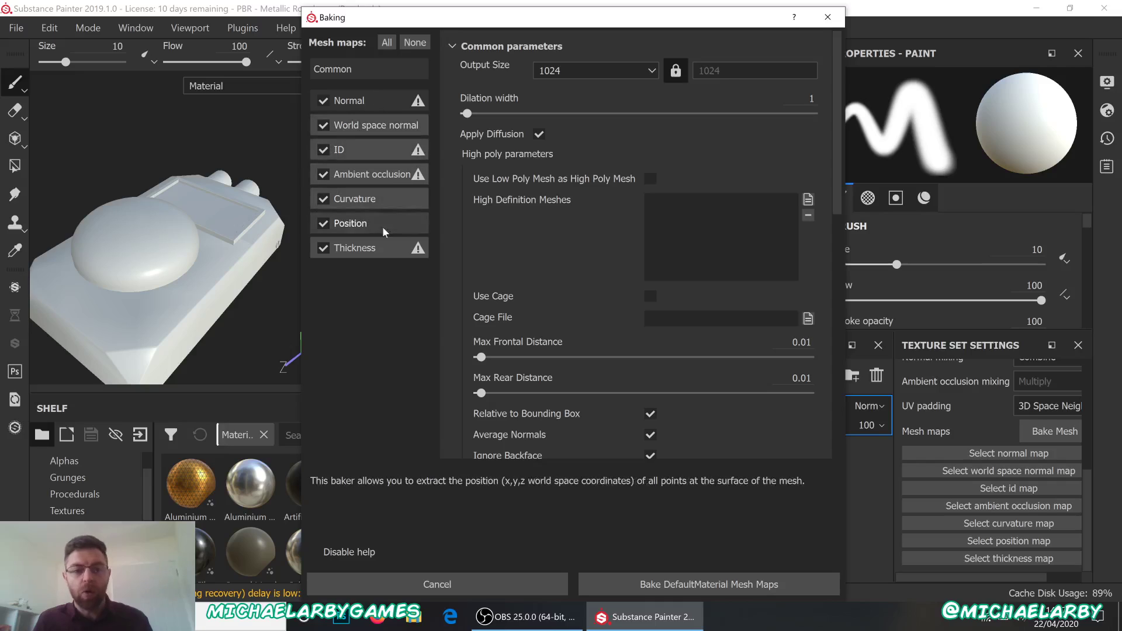
{"action": "left_click", "coordinate": [649, 70]}
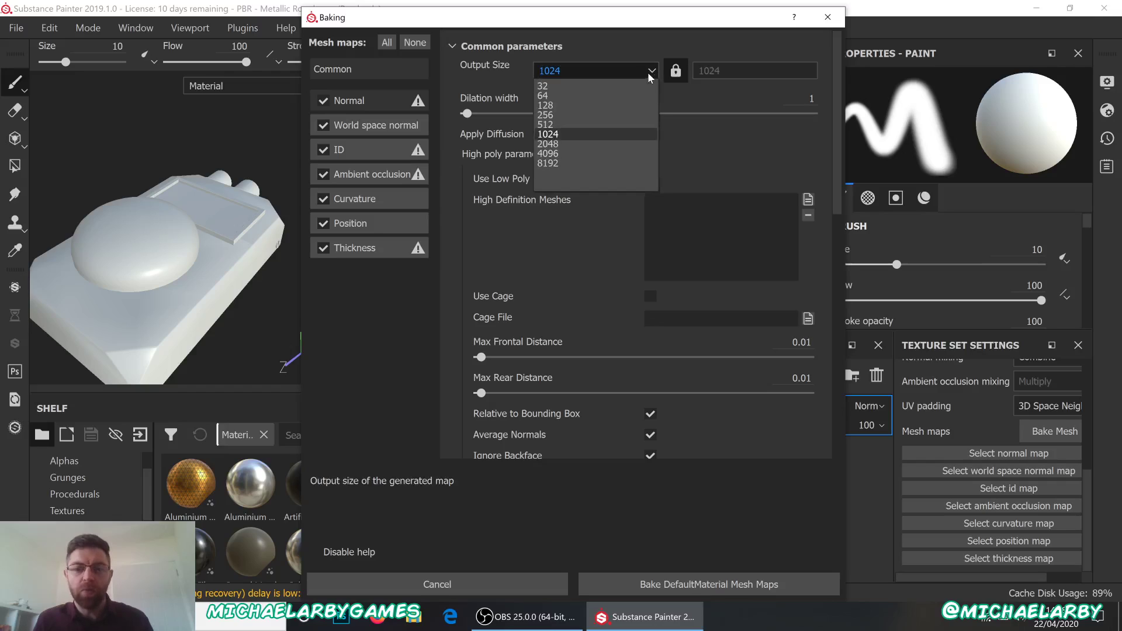
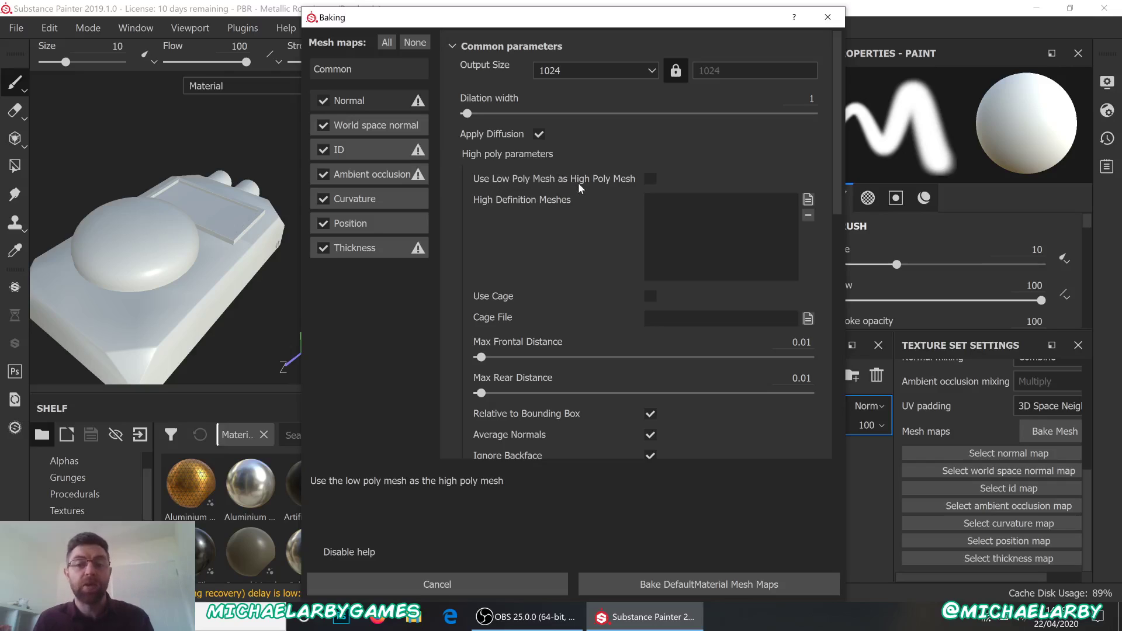
{"action": "left_click", "coordinate": [650, 179]}
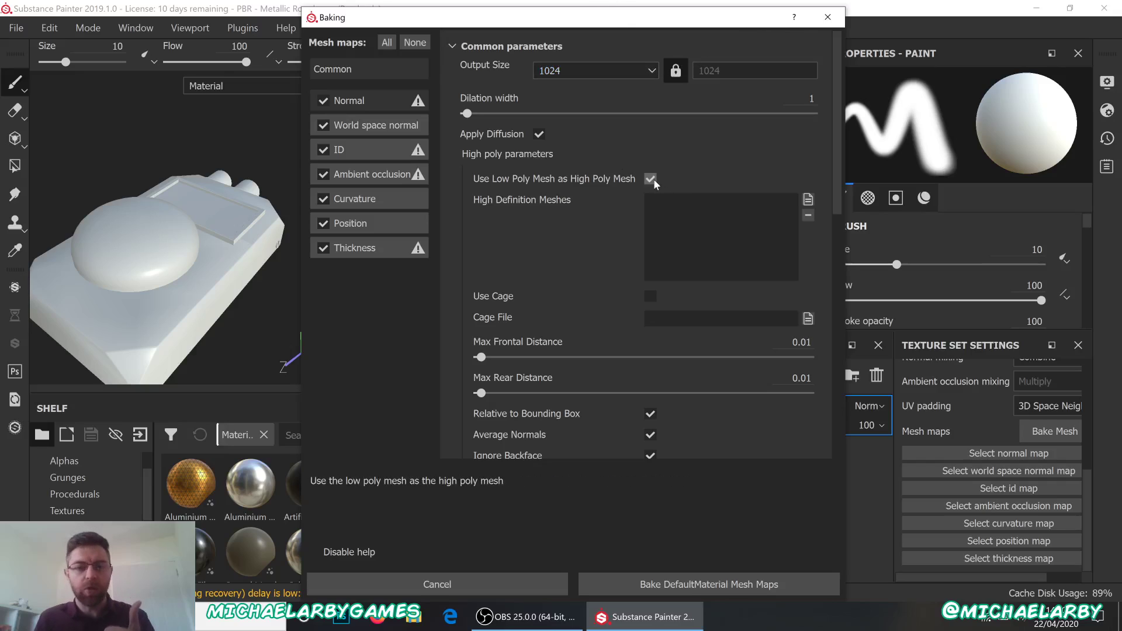
{"action": "scroll", "coordinate": [693, 150], "scroll_direction": "down", "scroll_amount": 8}
{"action": "scroll", "coordinate": [570, 200], "scroll_direction": "up", "scroll_amount": 3}
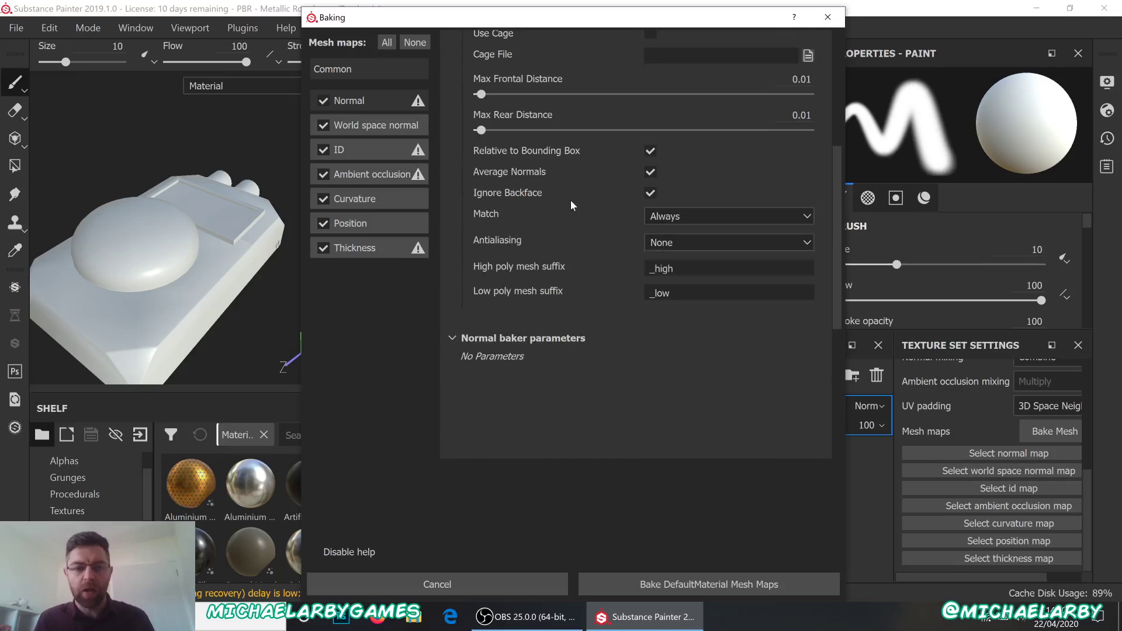
{"action": "scroll", "coordinate": [562, 242], "scroll_direction": "up", "scroll_amount": 2}
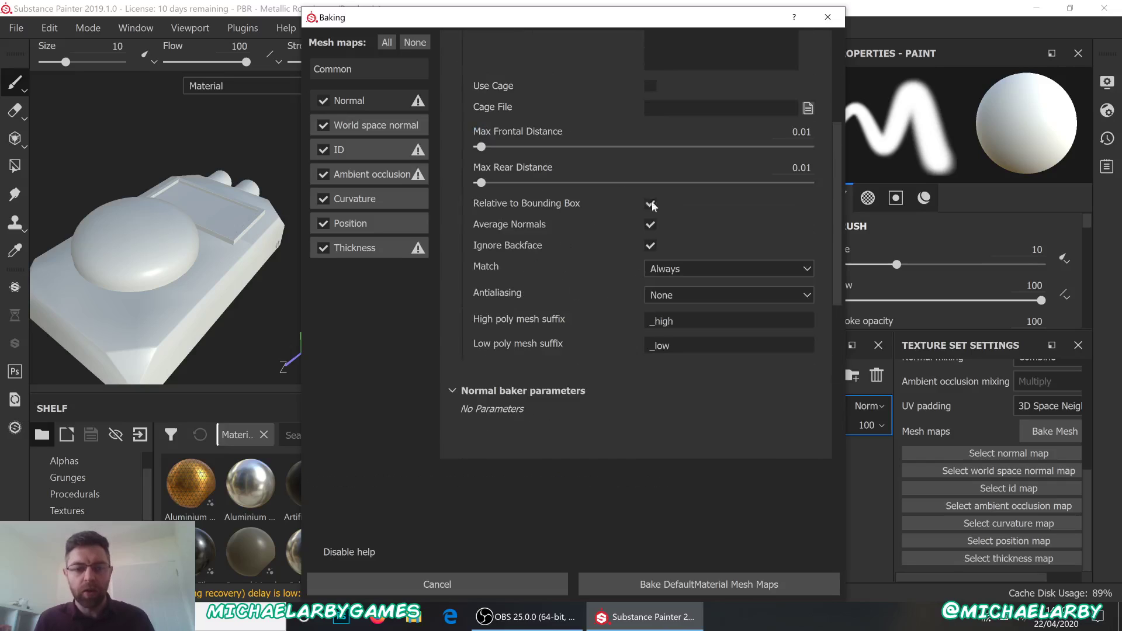
{"action": "scroll", "coordinate": [570, 369], "scroll_direction": "up", "scroll_amount": 6}
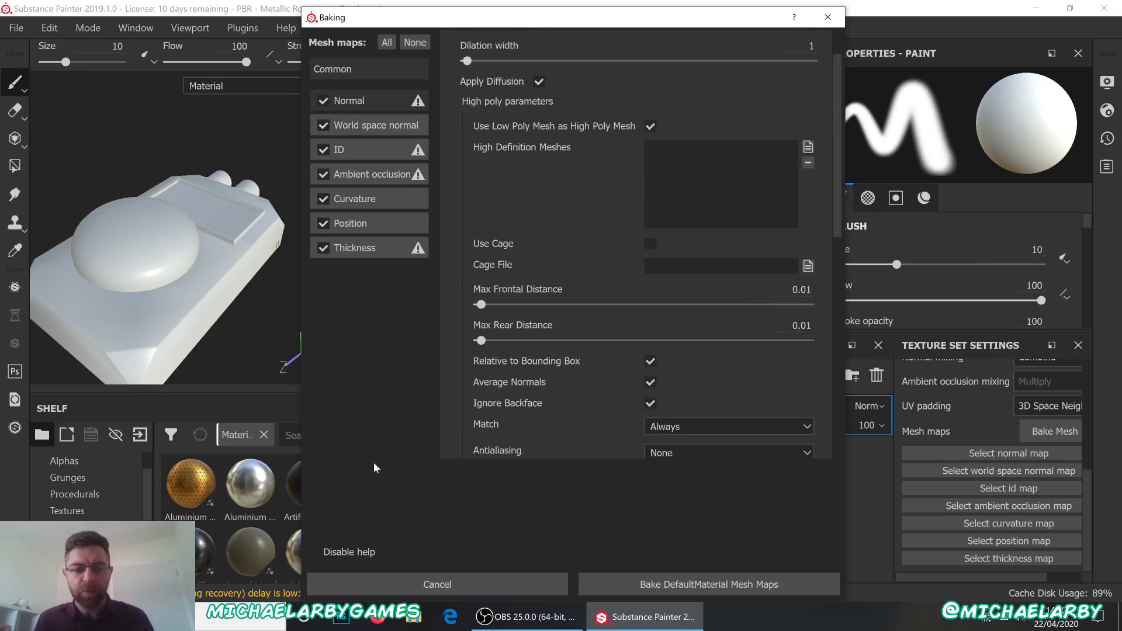
{"action": "left_click", "coordinate": [677, 586]}
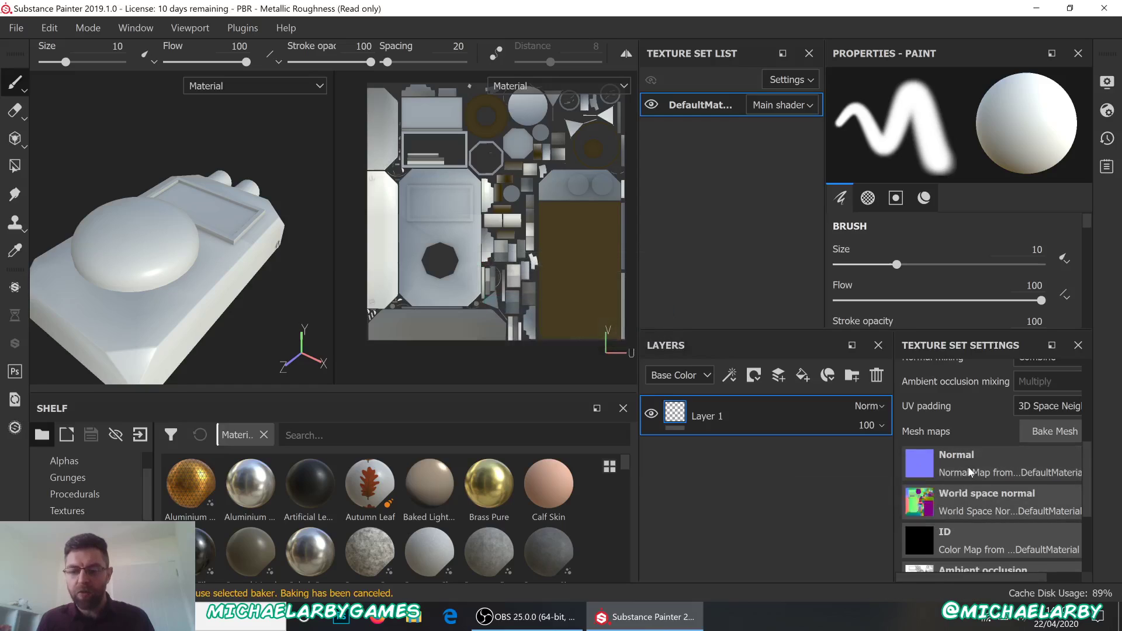
Examine the baked mesh maps in the texture set, from normal through thickness, along with the channel settings above them.
{"action": "scroll", "coordinate": [968, 462], "scroll_direction": "down", "scroll_amount": 2}
{"action": "scroll", "coordinate": [969, 458], "scroll_direction": "down", "scroll_amount": 1}
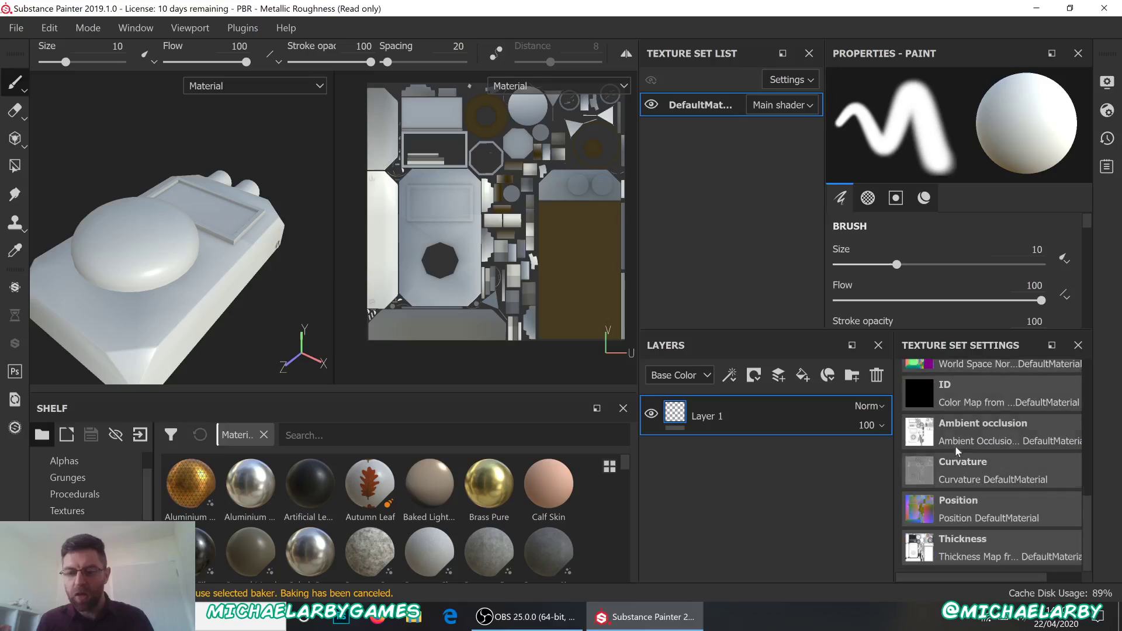
{"action": "left_click", "coordinate": [928, 443]}
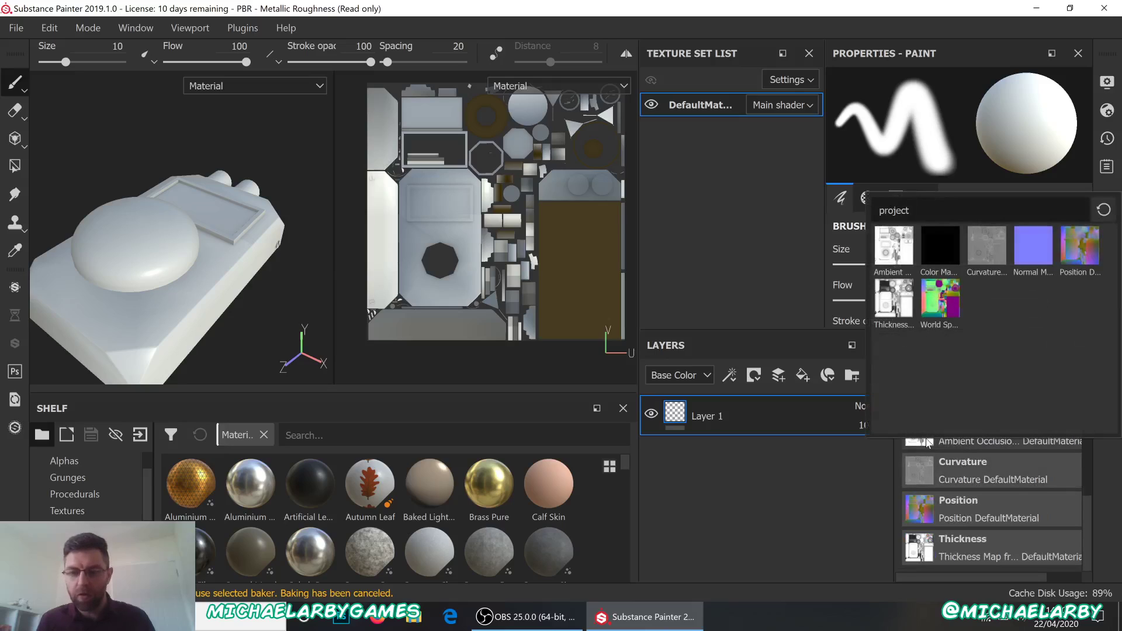
{"action": "left_click", "coordinate": [889, 507]}
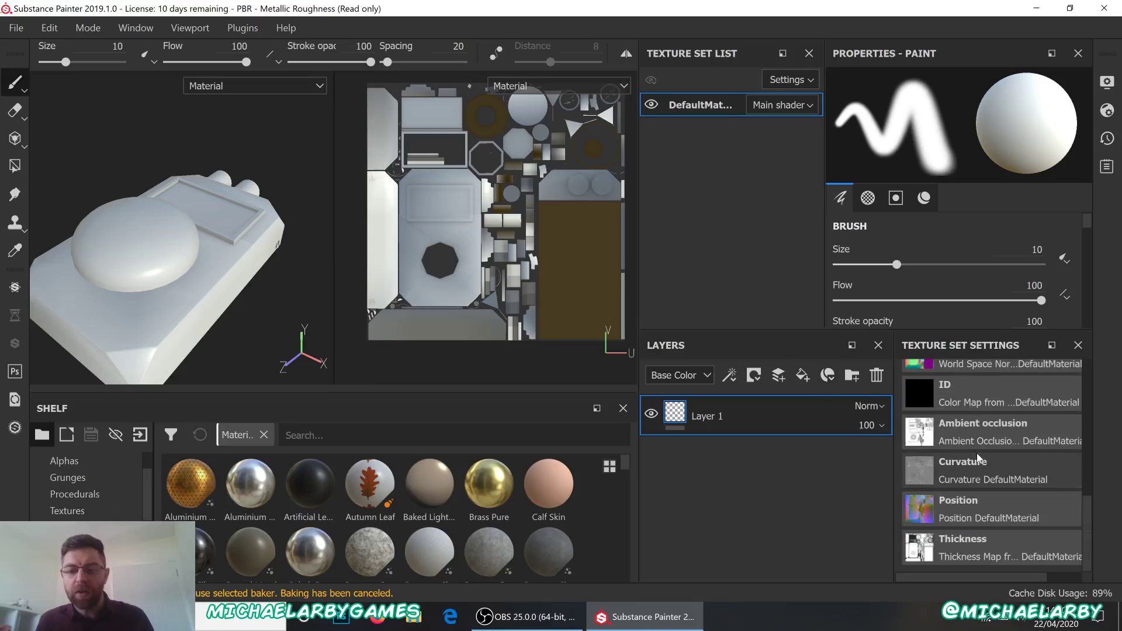
{"action": "scroll", "coordinate": [976, 454], "scroll_direction": "up", "scroll_amount": 5}
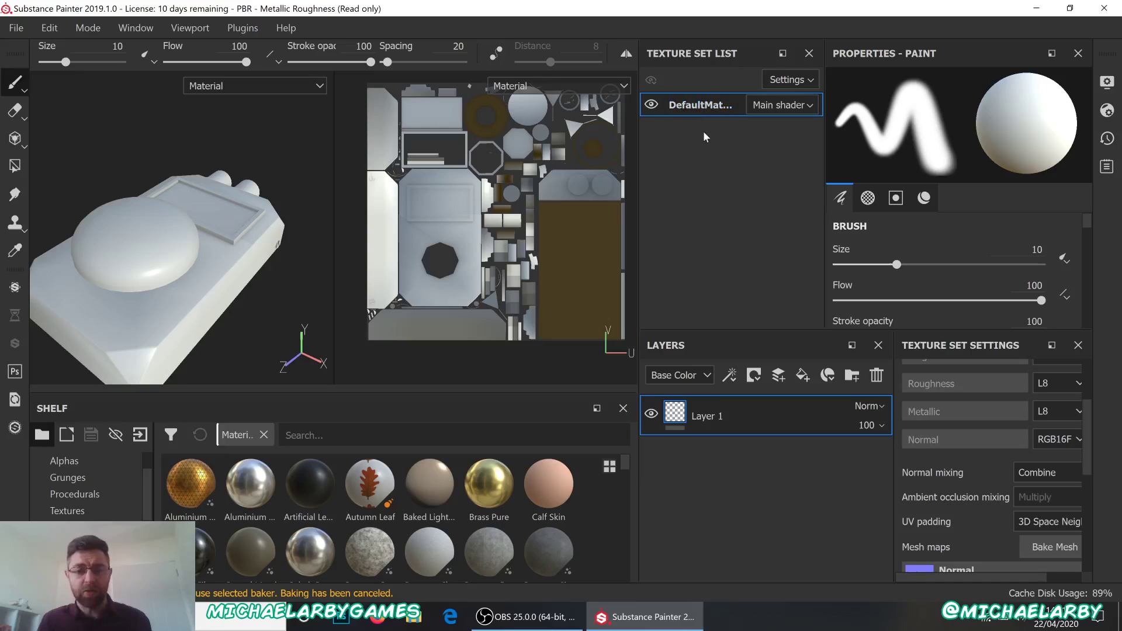
{"action": "scroll", "coordinate": [965, 461], "scroll_direction": "down", "scroll_amount": 3}
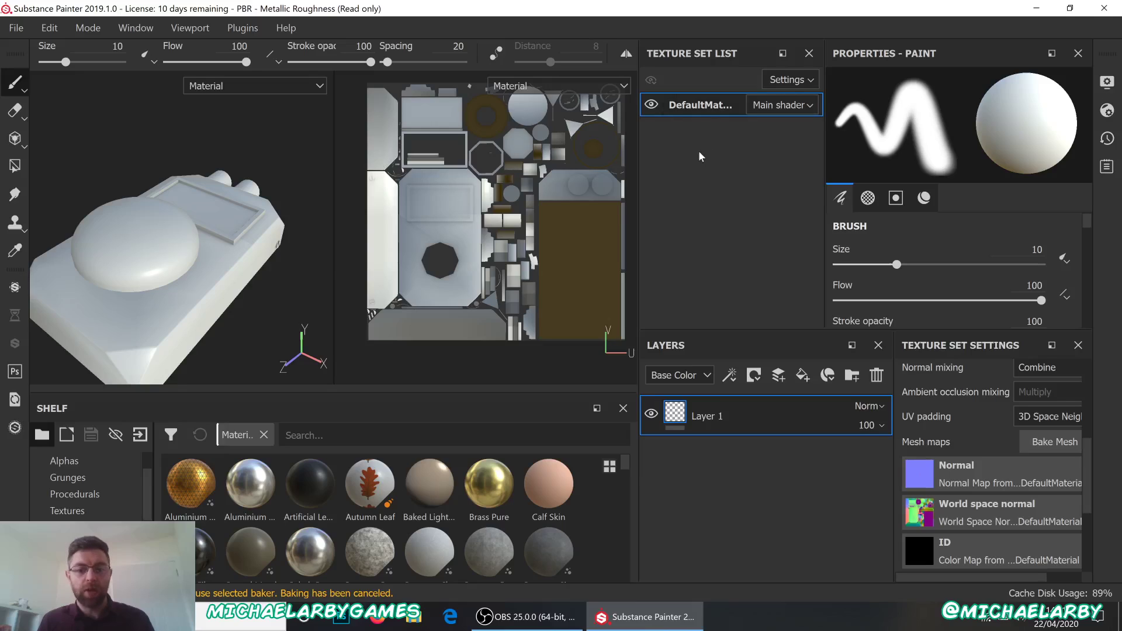
{"action": "scroll", "coordinate": [955, 516], "scroll_direction": "down", "scroll_amount": 3}
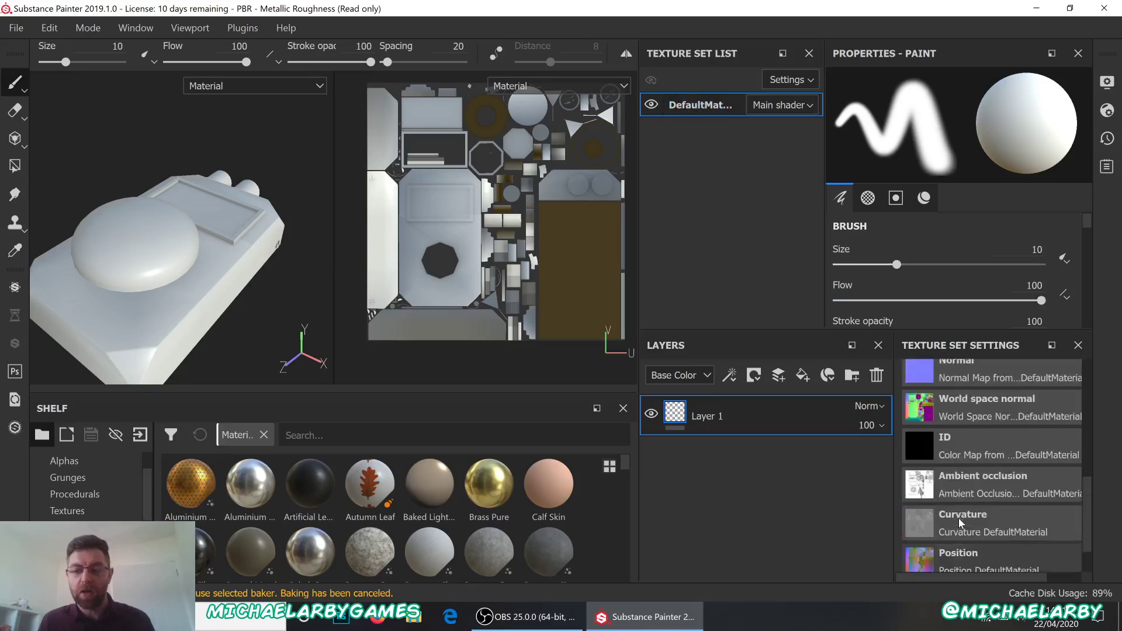
{"action": "scroll", "coordinate": [958, 518], "scroll_direction": "up", "scroll_amount": 8}
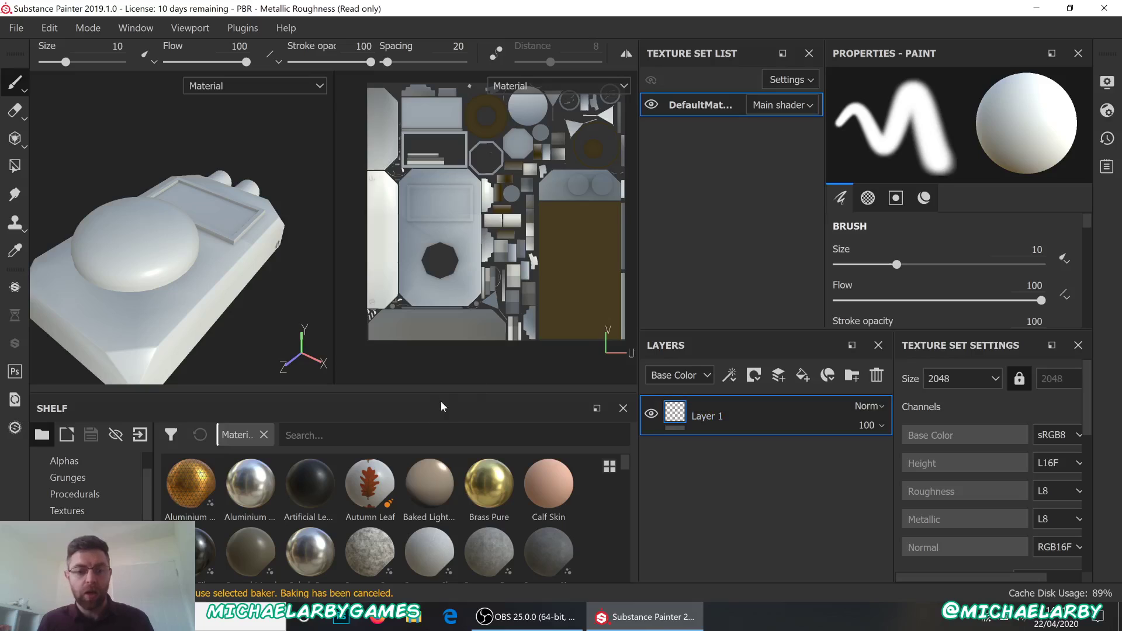
Make the shelf taller to show more rows of materials beneath the viewports.
{"action": "left_click_drag", "start_coordinate": [446, 390], "coordinate": [460, 328]}
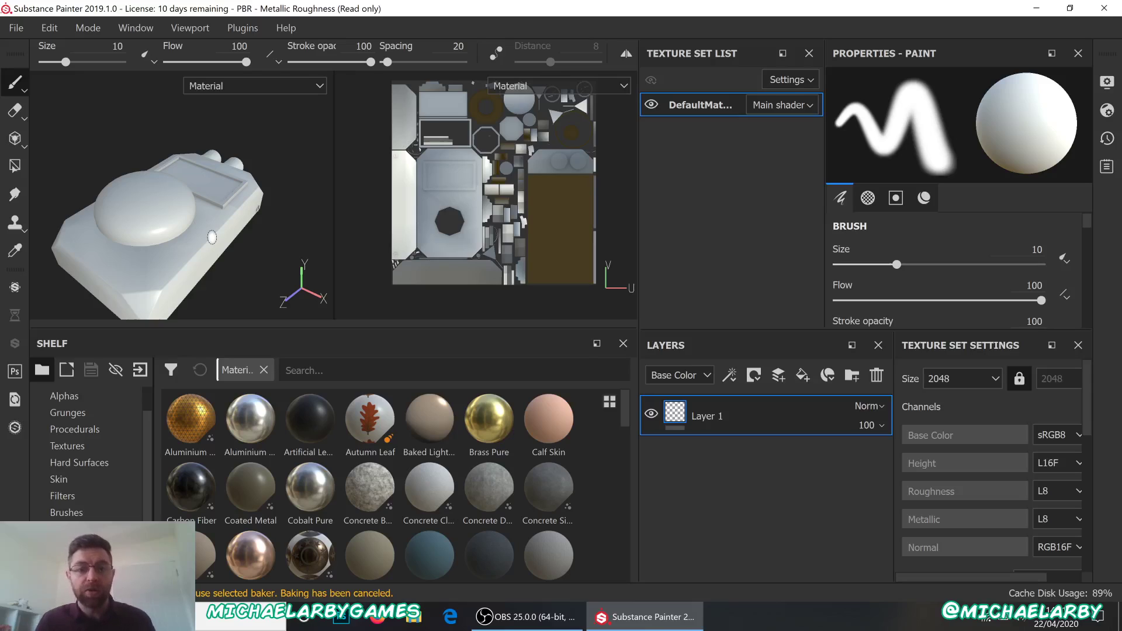
{"action": "left_click", "coordinate": [519, 620]}
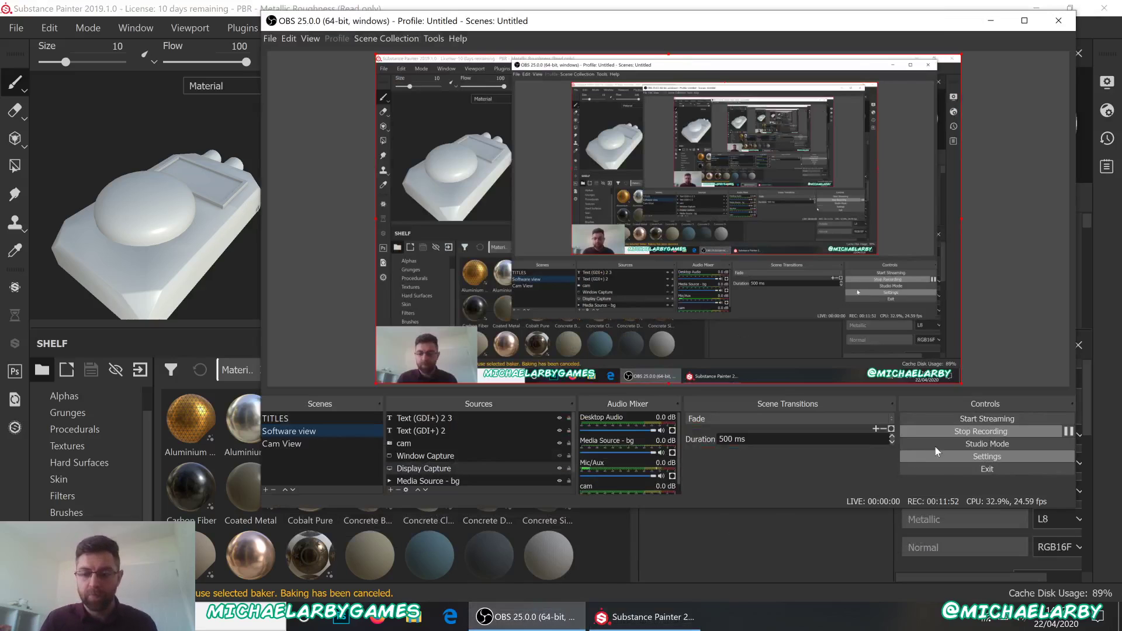